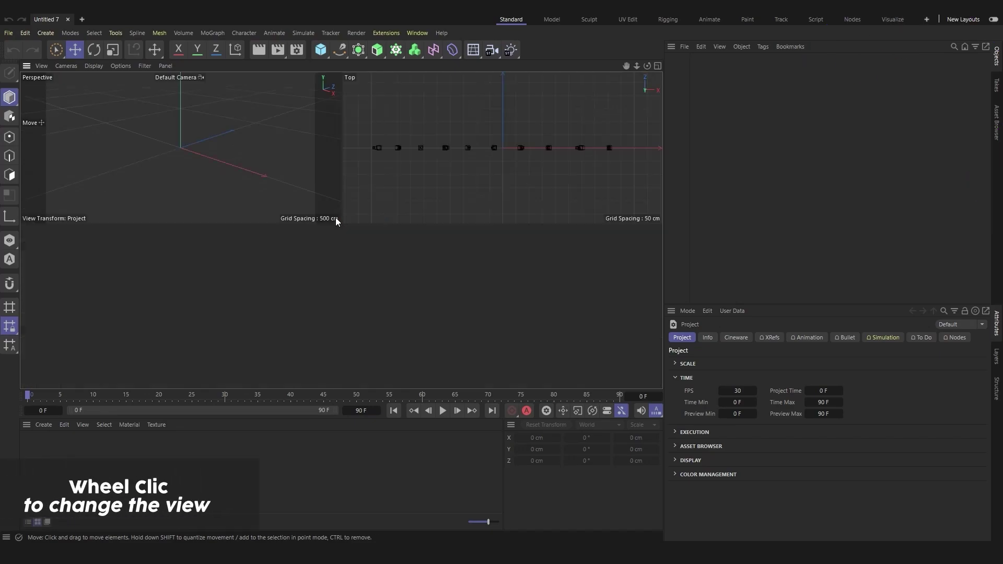
Step: Maximise the Front view and sketch one curved grass-blade spline rising from the ground axis
{"action": "middle_click", "coordinate": [426, 270]}
{"action": "left_click", "coordinate": [339, 49]}
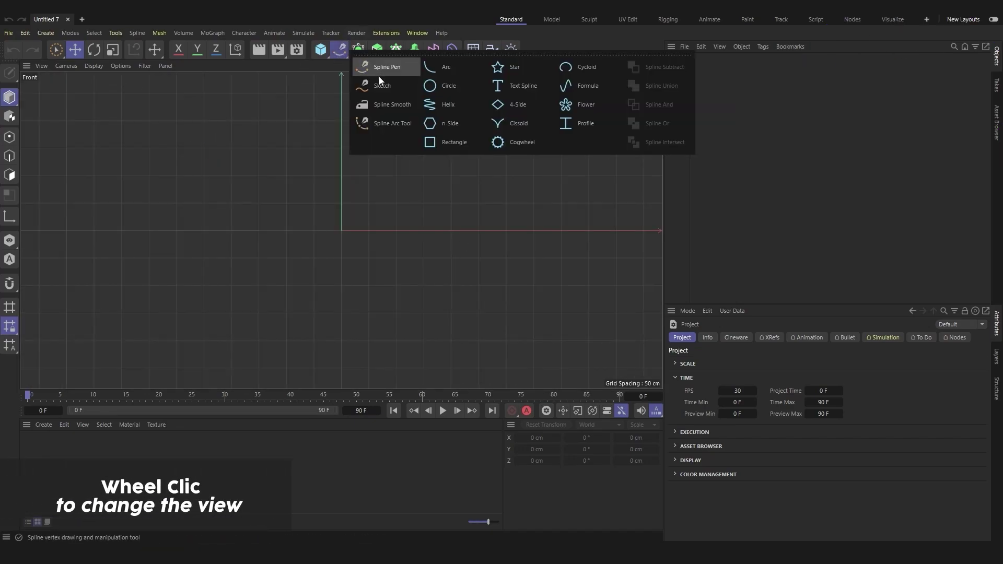
{"action": "left_click", "coordinate": [382, 85]}
{"action": "left_click_drag", "start_coordinate": [382, 228], "coordinate": [384, 141]}
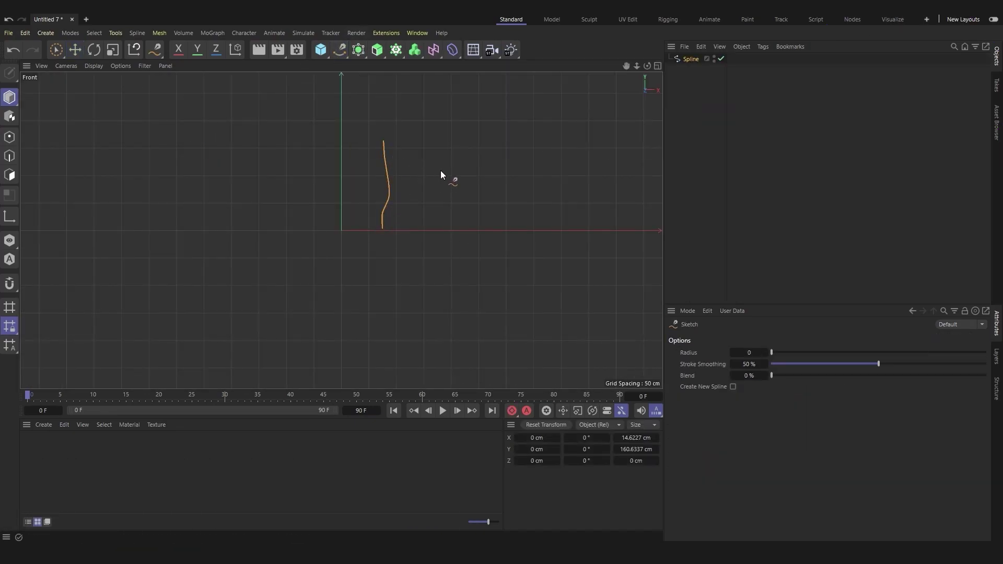
Step: Add a Rectangle spline and scale it down to a small blade profile
{"action": "left_click", "coordinate": [340, 51]}
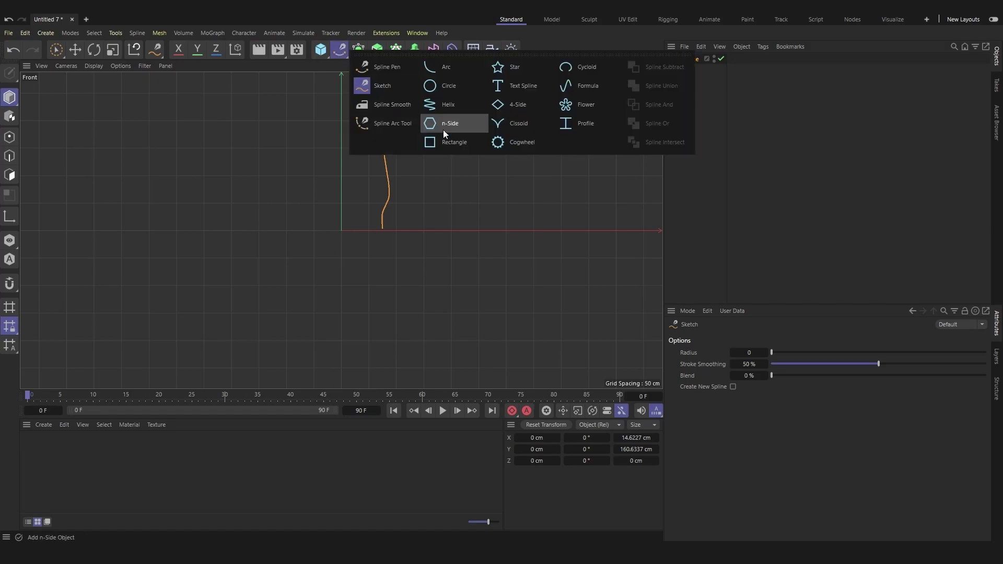
{"action": "left_click", "coordinate": [457, 143]}
{"action": "key", "text": "t"}
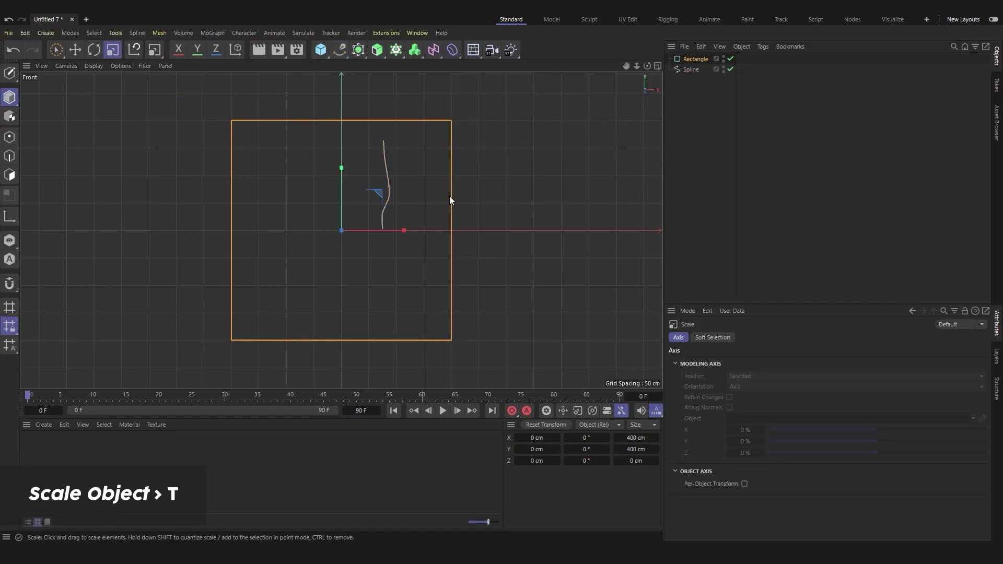
{"action": "left_click_drag", "start_coordinate": [449, 195], "coordinate": [80, 263]}
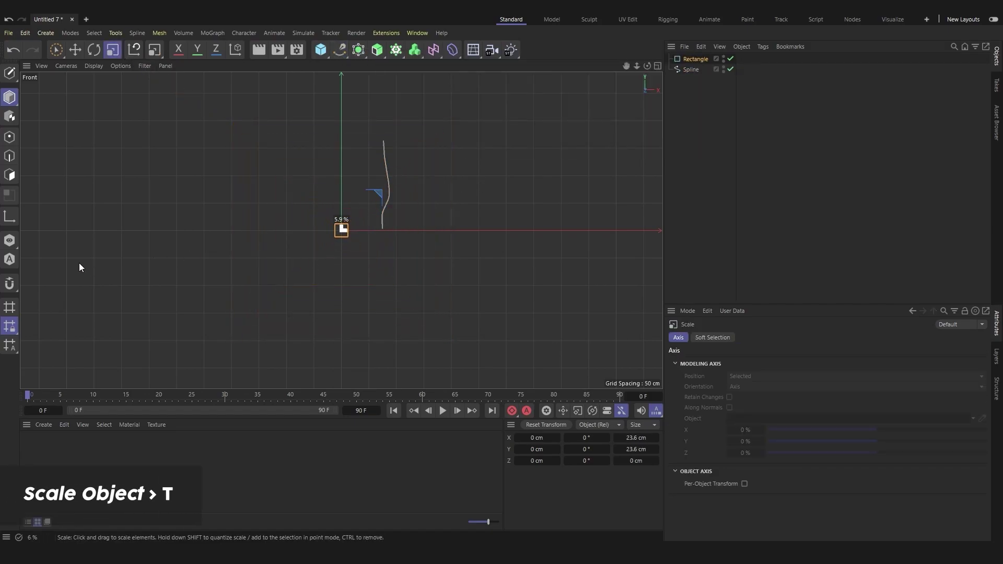
Step: Sweep the Rectangle along the Spline, with Uniform intermediate points set to 0
{"action": "left_click", "coordinate": [377, 51]}
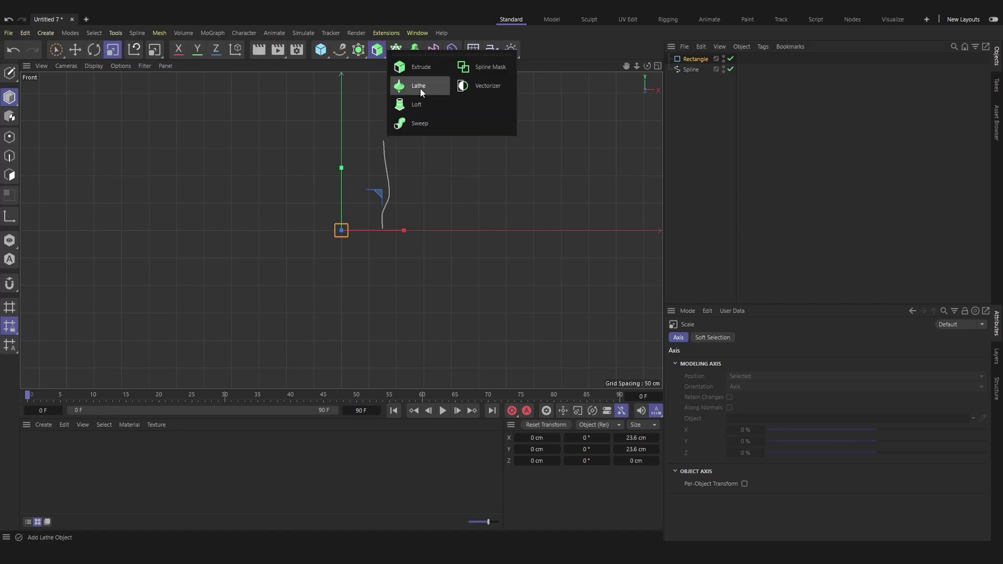
{"action": "left_click", "coordinate": [428, 125], "text": "alt"}
{"action": "left_click_drag", "start_coordinate": [703, 73], "coordinate": [702, 75]}
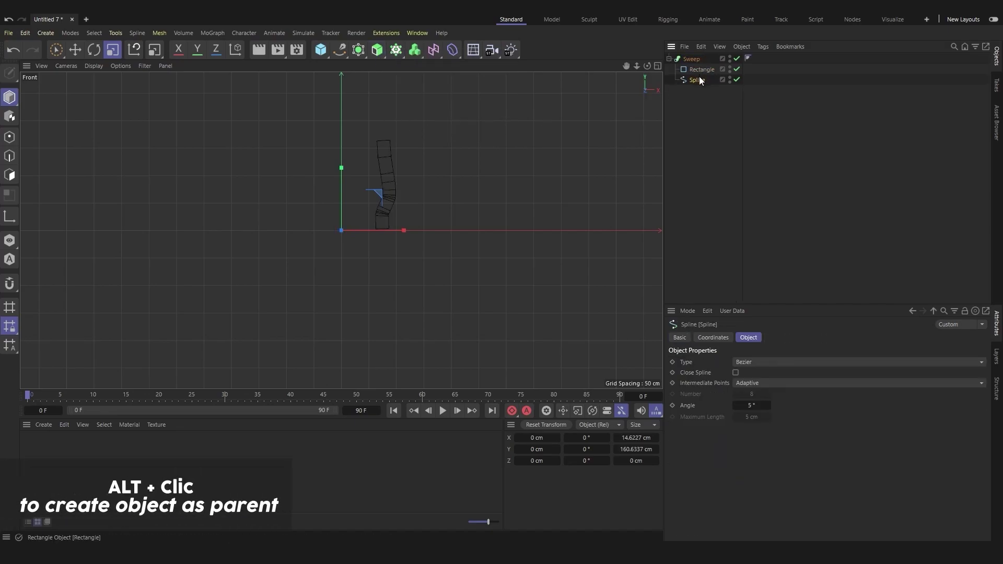
{"action": "left_click", "coordinate": [755, 384]}
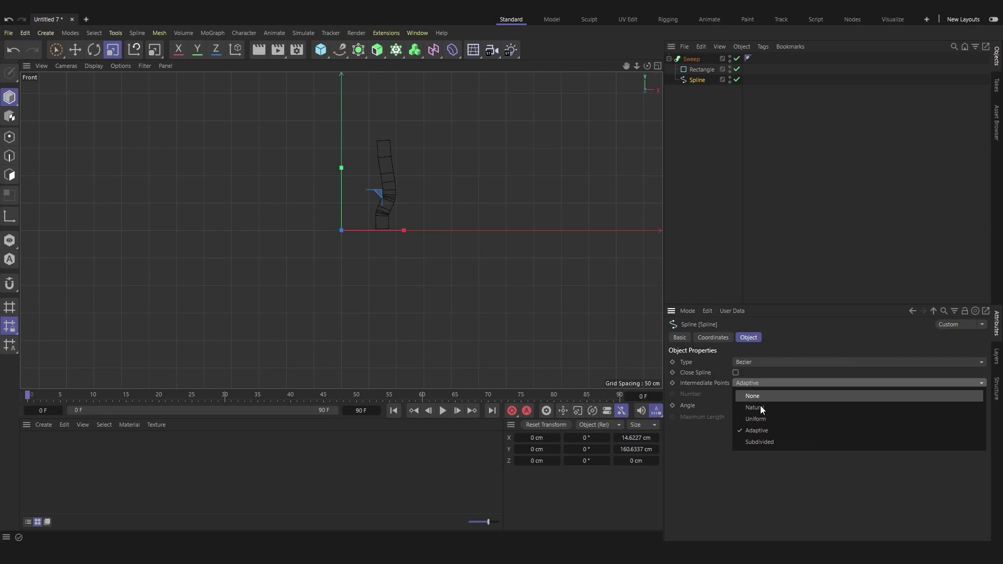
{"action": "left_click", "coordinate": [762, 418]}
{"action": "left_click_drag", "start_coordinate": [752, 394], "coordinate": [754, 394]}
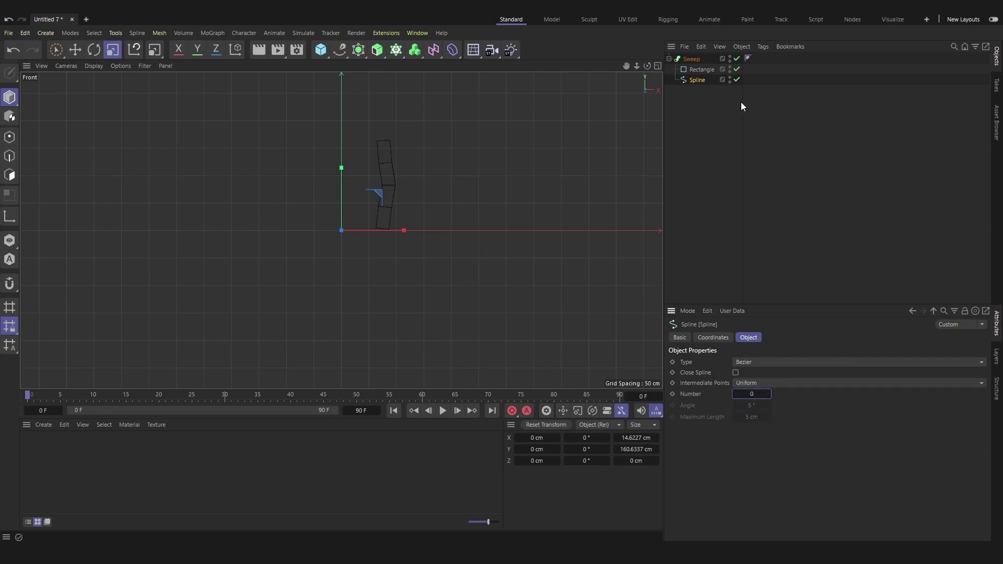
Step: Lower the end of the Sweep's Scale graph so the blade tapers to its tip
{"action": "left_click", "coordinate": [690, 59]}
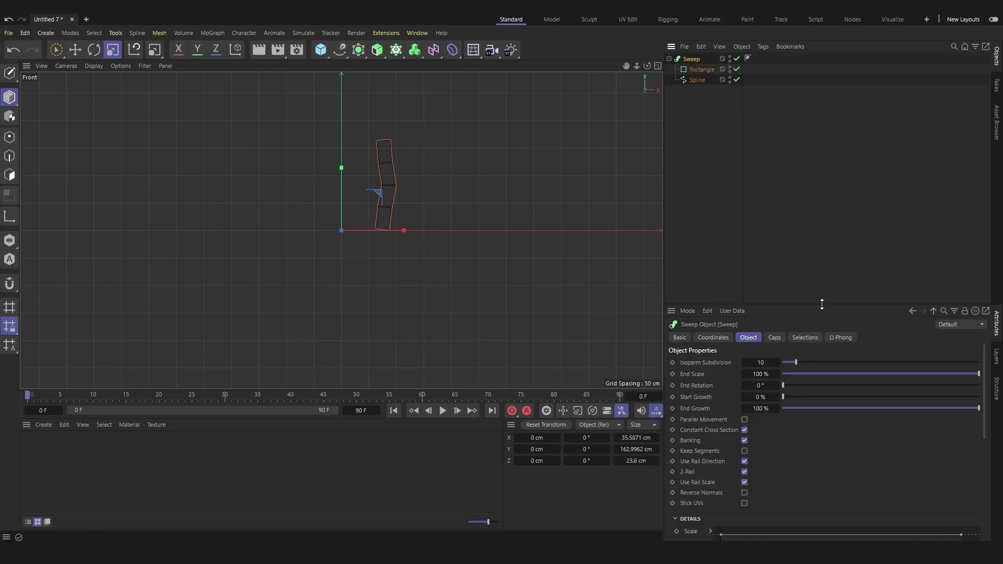
{"action": "left_click_drag", "start_coordinate": [821, 304], "coordinate": [825, 172]}
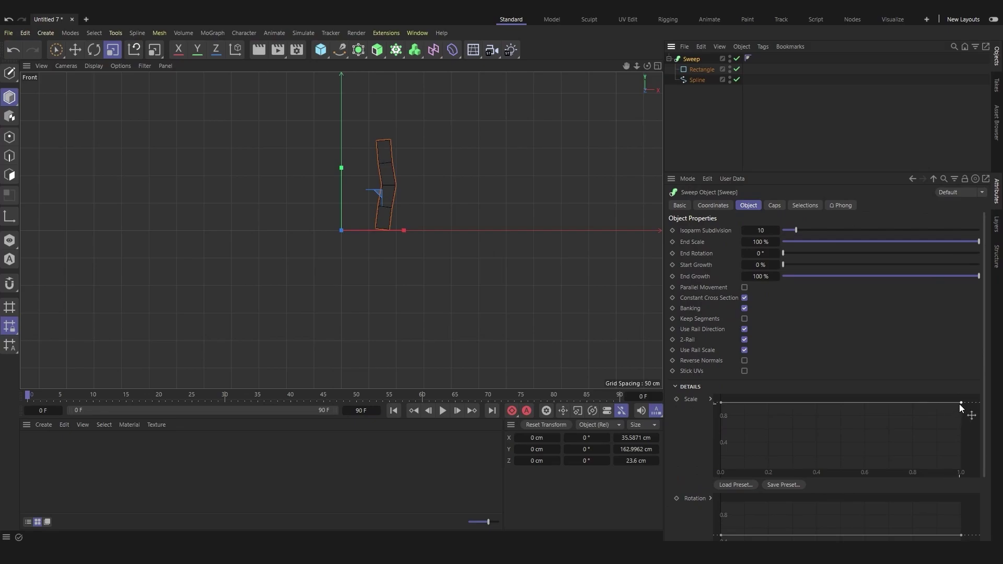
{"action": "left_click_drag", "start_coordinate": [960, 403], "coordinate": [961, 458]}
{"action": "left_click", "coordinate": [720, 411]}
{"action": "left_click_drag", "start_coordinate": [720, 411], "coordinate": [701, 419]}
{"action": "left_click_drag", "start_coordinate": [960, 458], "coordinate": [960, 461]}
{"action": "left_click", "coordinate": [698, 80]}
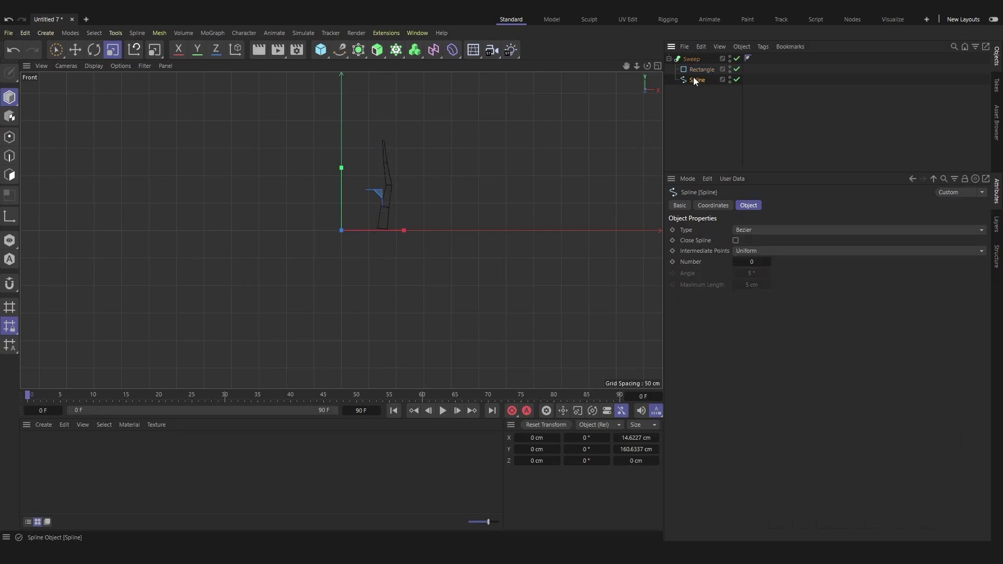
Step: Sketch several more grass-blade strokes beside the first along the ground axis
{"action": "left_click", "coordinate": [340, 50]}
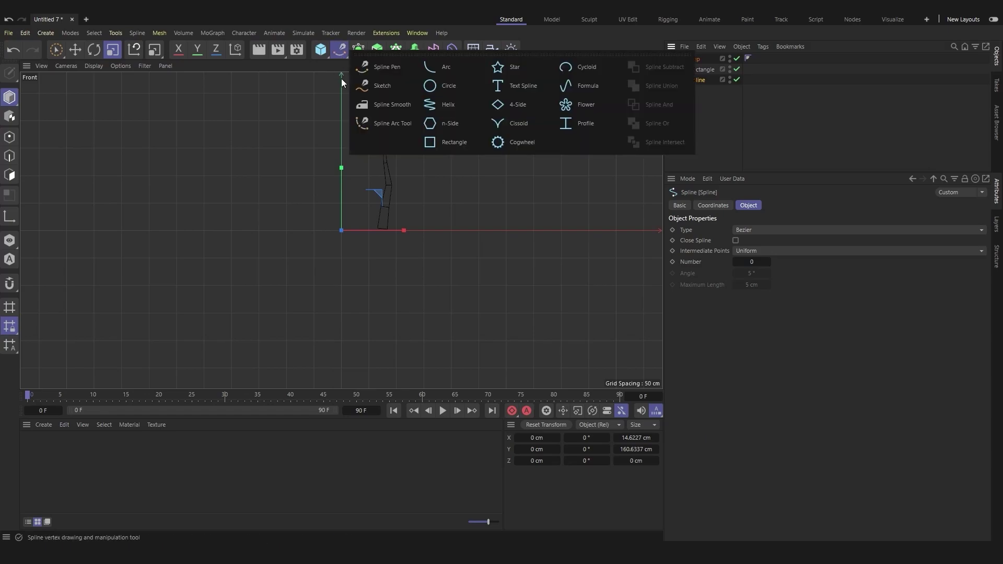
{"action": "left_click", "coordinate": [381, 86]}
{"action": "left_click_drag", "start_coordinate": [475, 229], "coordinate": [473, 127]}
{"action": "left_click_drag", "start_coordinate": [534, 202], "coordinate": [530, 130]}
{"action": "left_click_drag", "start_coordinate": [309, 223], "coordinate": [314, 170]}
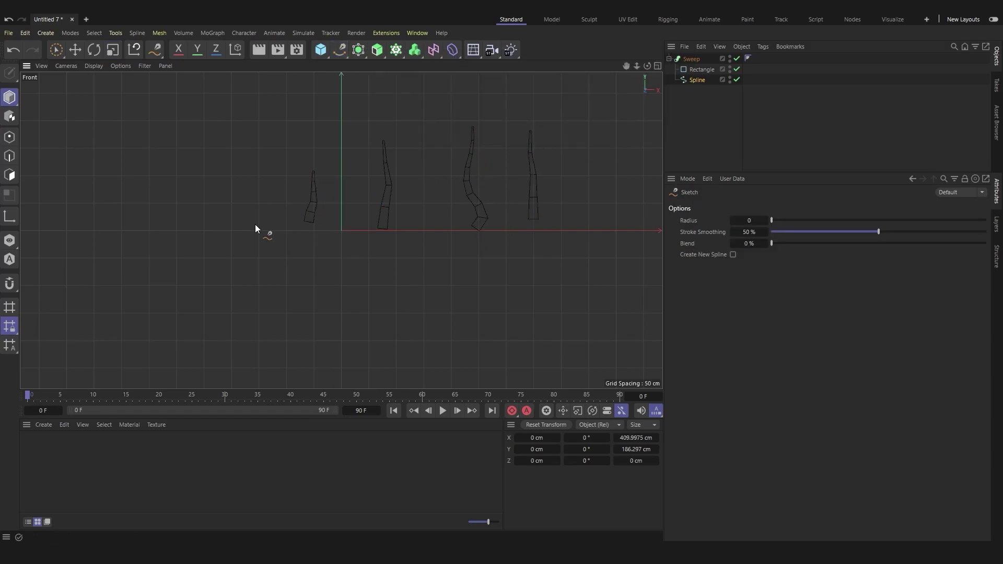
{"action": "left_click_drag", "start_coordinate": [256, 224], "coordinate": [258, 130]}
{"action": "left_click_drag", "start_coordinate": [161, 175], "coordinate": [159, 138]}
{"action": "mouse_move", "coordinate": [103, 217]}
{"action": "left_mouse_down"}
{"action": "mouse_move", "coordinate": [109, 180]}
{"action": "mouse_move", "coordinate": [96, 135]}
{"action": "left_mouse_up"}
Step: Switch to the Perspective view and set the Rectangle profile's height to 5.6 cm
{"action": "middle_click", "coordinate": [366, 207]}
{"action": "middle_click", "coordinate": [204, 157]}
{"action": "left_click", "coordinate": [701, 69]}
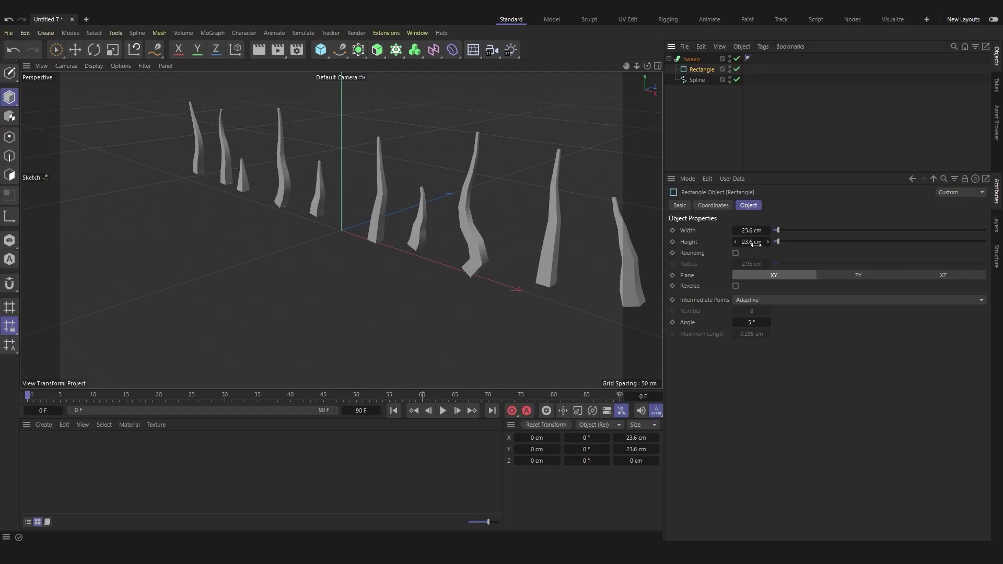
{"action": "left_click_drag", "start_coordinate": [760, 243], "coordinate": [749, 244]}
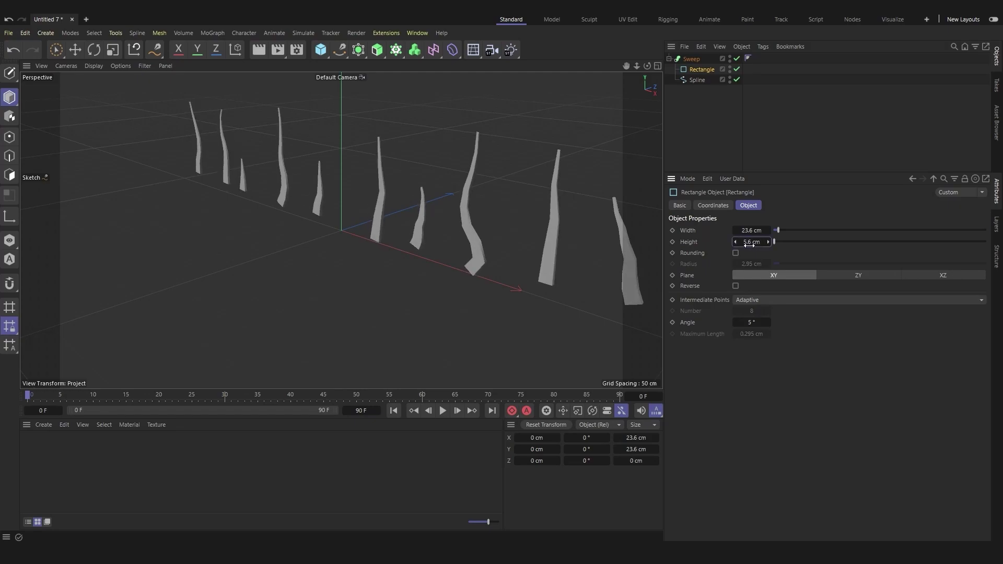
Step: Place the Sweep under a new Fracture object set to Explode Segments mode
{"action": "left_click", "coordinate": [691, 60]}
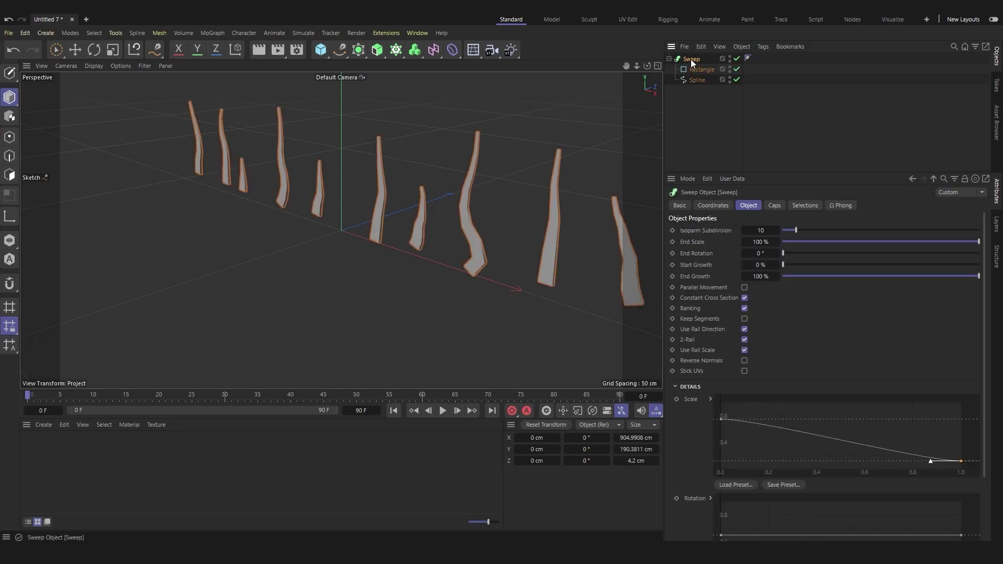
{"action": "left_click", "coordinate": [396, 50]}
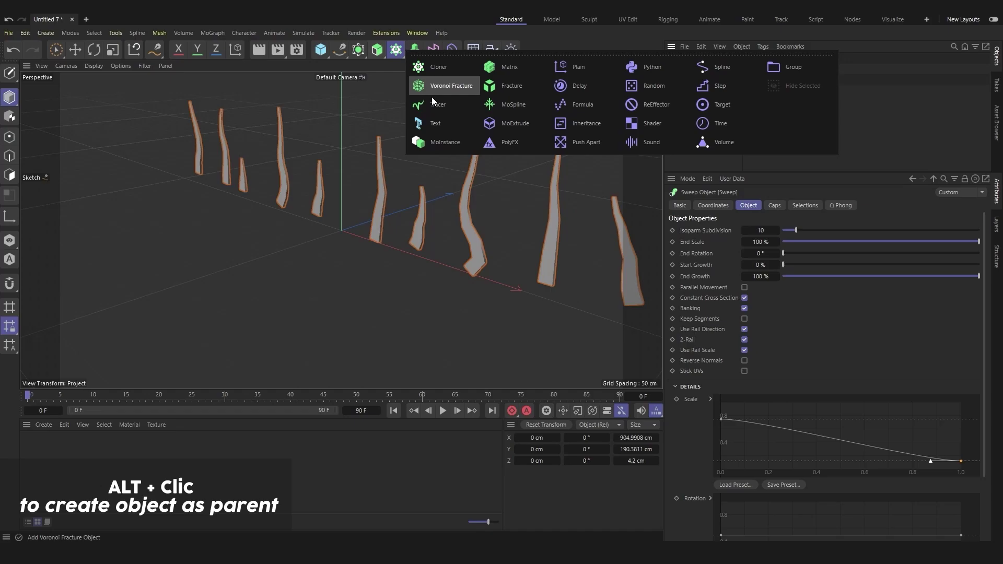
{"action": "left_click", "coordinate": [512, 85], "text": "alt"}
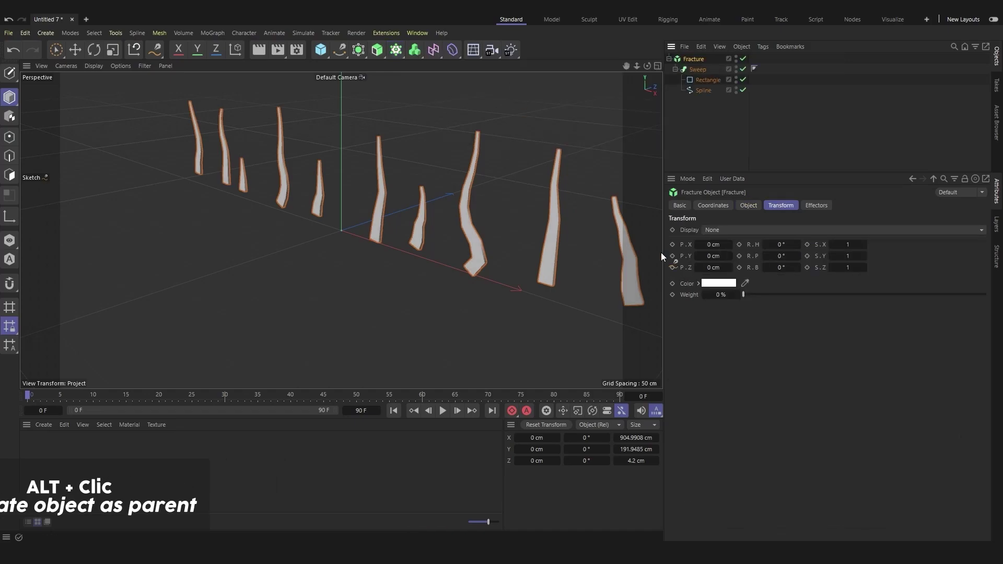
{"action": "left_click", "coordinate": [747, 206]}
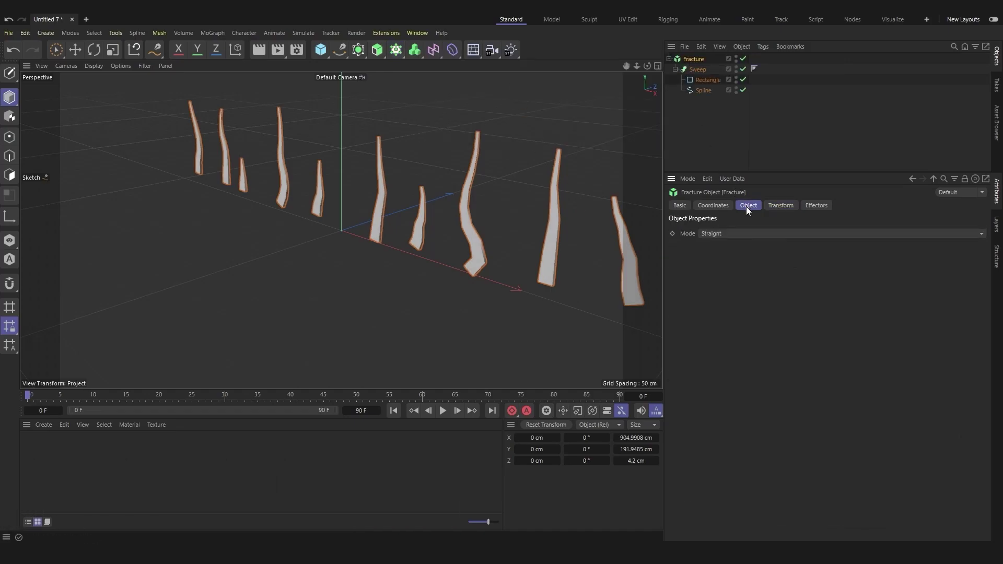
{"action": "left_click", "coordinate": [716, 234]}
{"action": "left_click", "coordinate": [725, 258]}
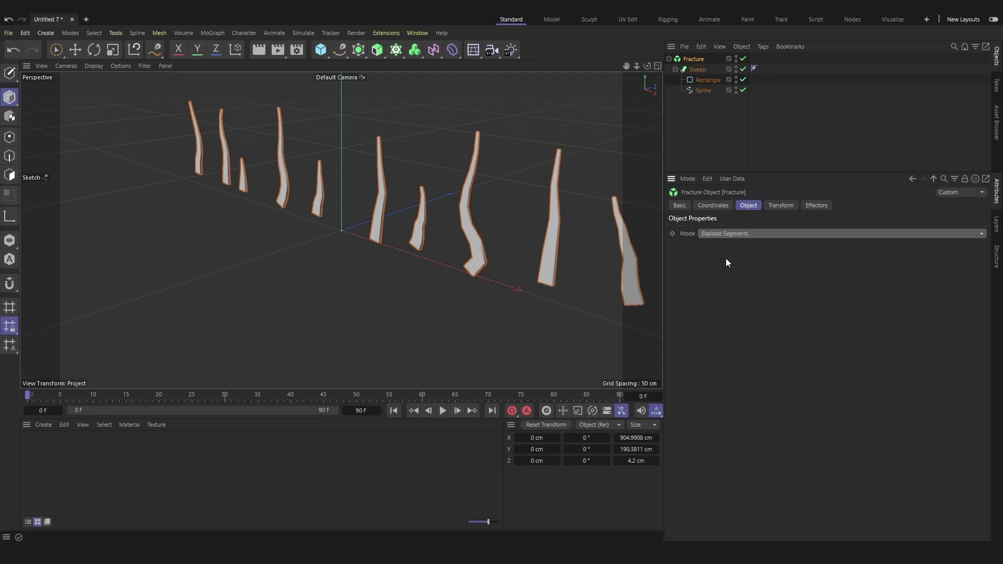
Step: Make the Fracture editable and select all ten Polygon blades beneath it
{"action": "key", "text": "c"}
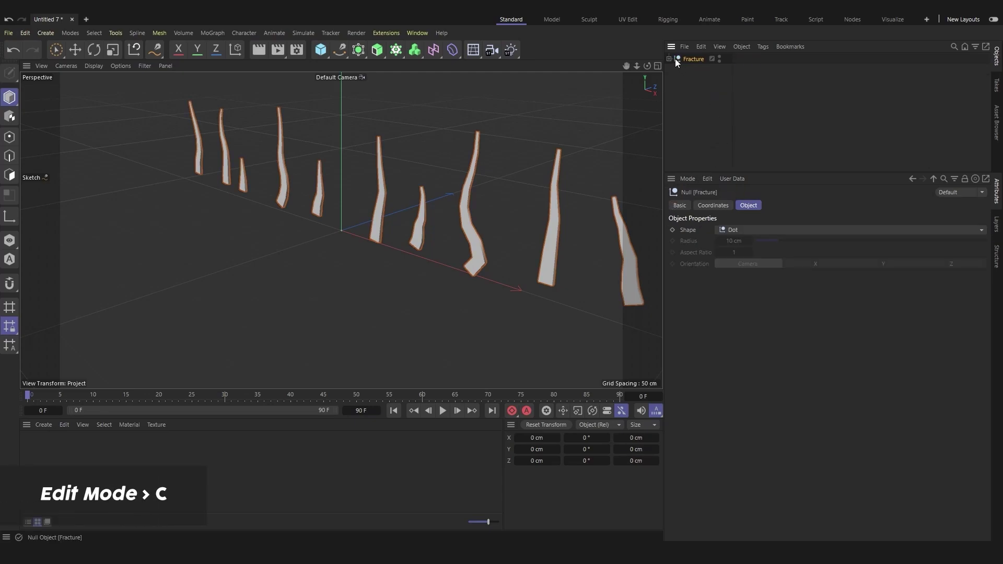
{"action": "left_click", "coordinate": [669, 58]}
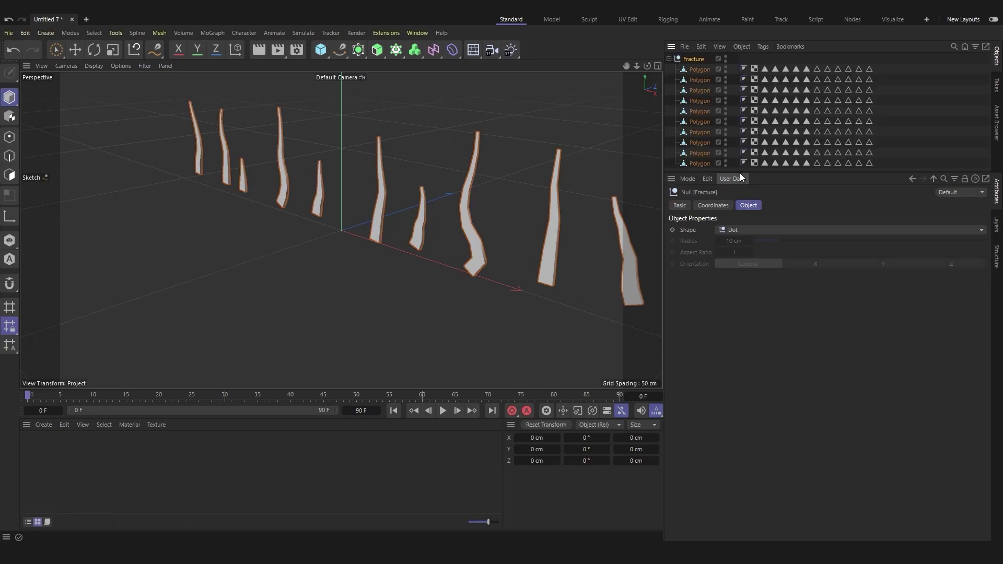
{"action": "left_click_drag", "start_coordinate": [740, 173], "coordinate": [739, 283]}
{"action": "left_click_drag", "start_coordinate": [696, 207], "coordinate": [696, 72]}
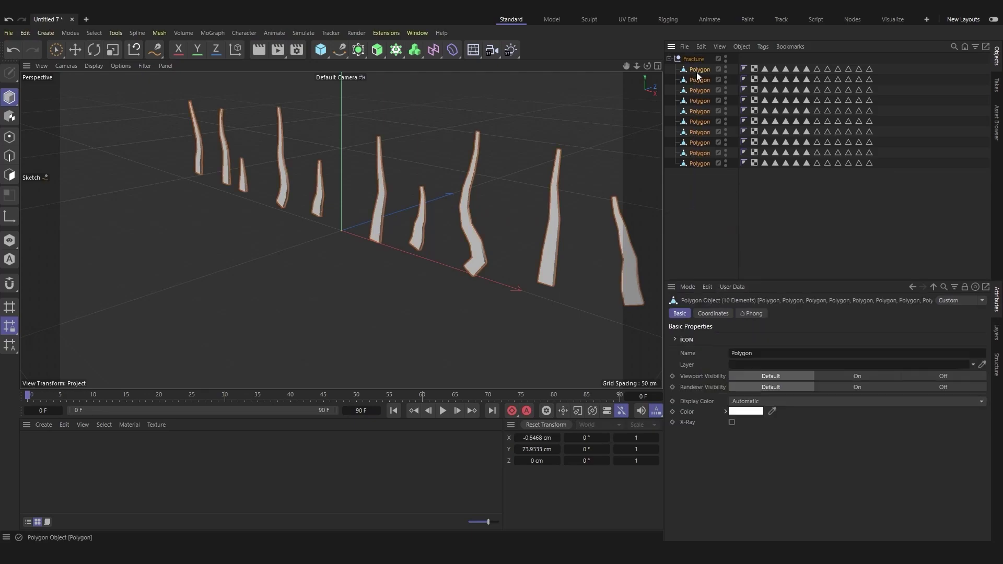
{"action": "left_click", "coordinate": [75, 49]}
{"action": "scroll", "coordinate": [154, 196], "scroll_direction": "down", "scroll_amount": 3}
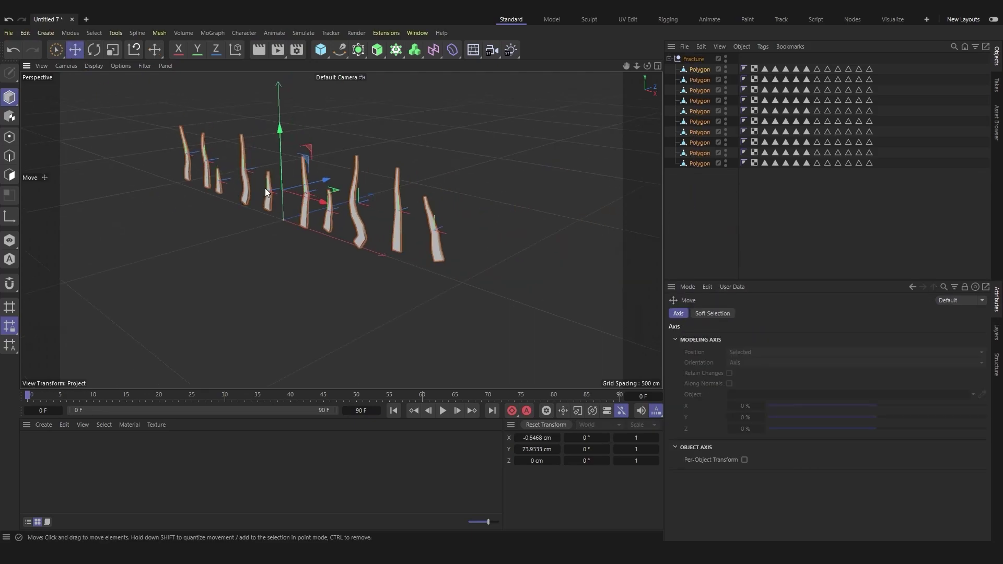
{"action": "left_click_drag", "start_coordinate": [265, 188], "coordinate": [319, 218], "text": "alt"}
{"action": "middle_click_drag", "start_coordinate": [318, 219], "coordinate": [358, 230], "text": "alt"}
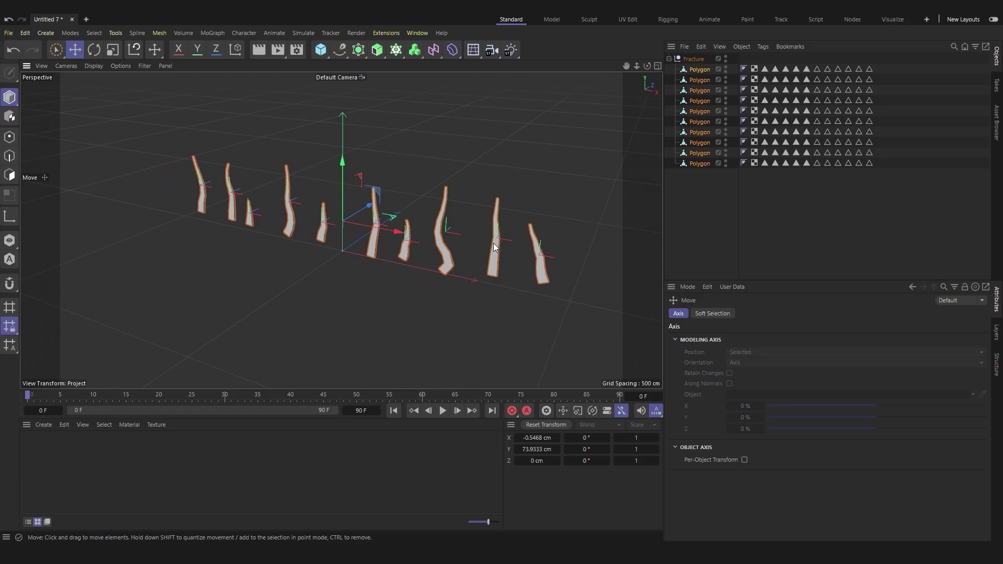
Step: Move each blade's axis to its base with Axis Center at Y -100%
{"action": "left_click", "coordinate": [113, 31]}
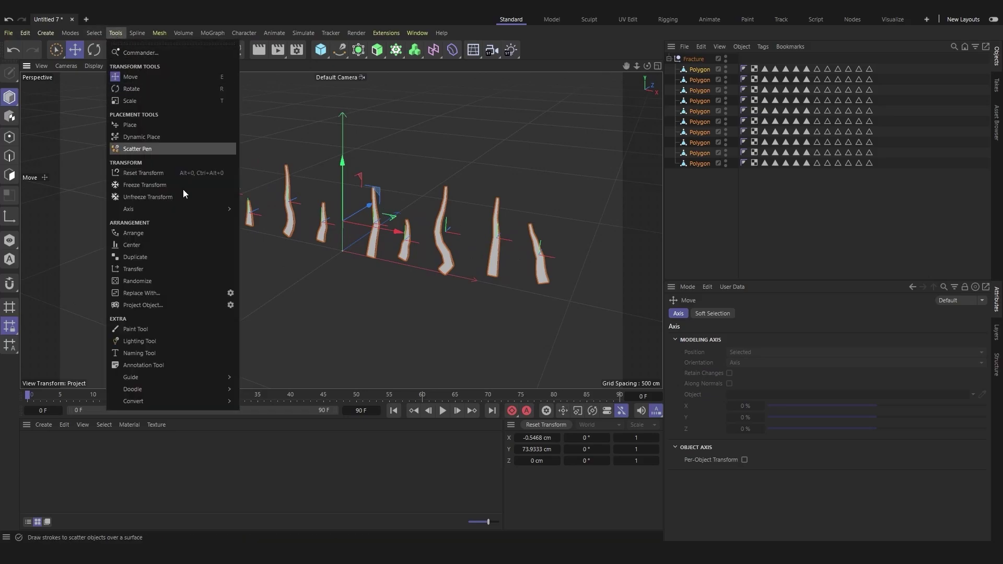
{"action": "mouse_move", "coordinate": [176, 209]}
{"action": "left_click", "coordinate": [266, 215]}
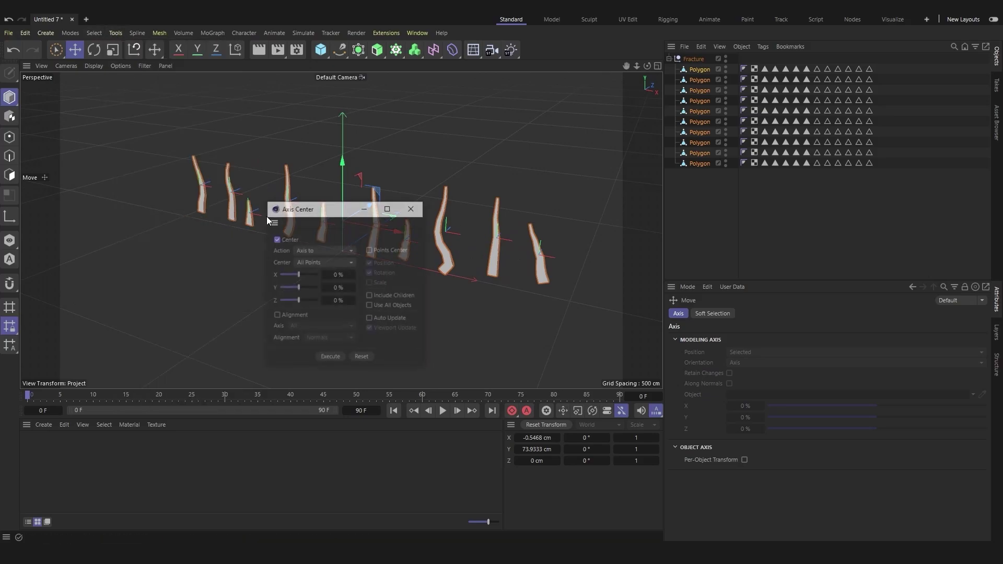
{"action": "left_click_drag", "start_coordinate": [298, 287], "coordinate": [280, 287]}
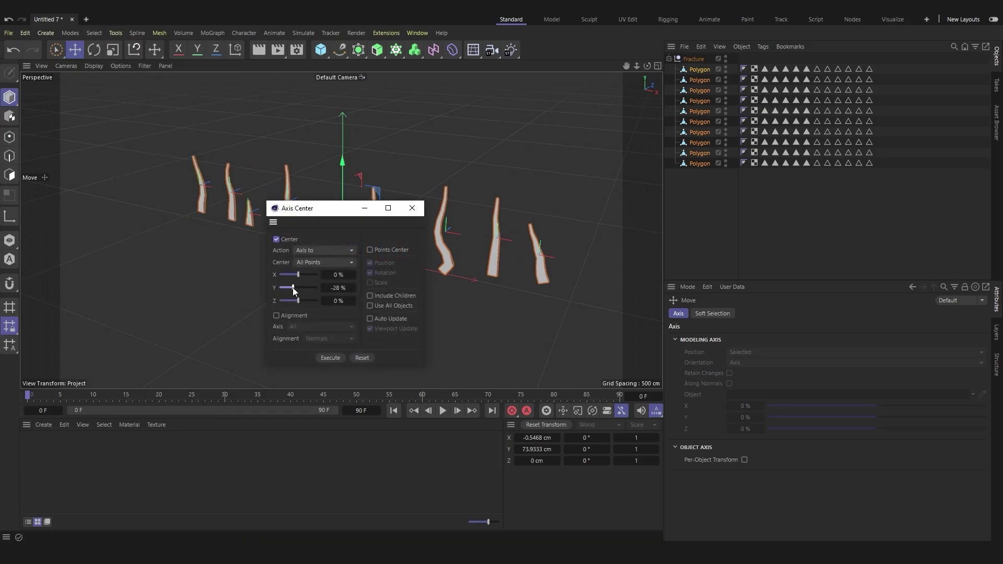
{"action": "left_click", "coordinate": [328, 359]}
{"action": "left_click", "coordinate": [412, 208]}
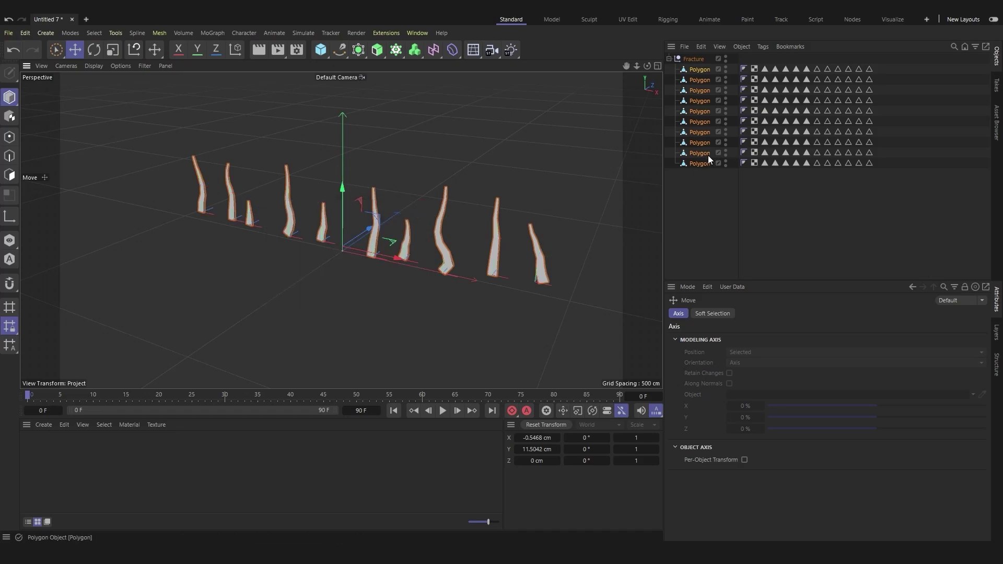
Step: Unparent the Polygons, delete the Fracture null, and delete their selection tags
{"action": "left_click_drag", "start_coordinate": [703, 166], "coordinate": [703, 189]}
{"action": "left_click", "coordinate": [693, 60]}
{"action": "key", "text": "Delete"}
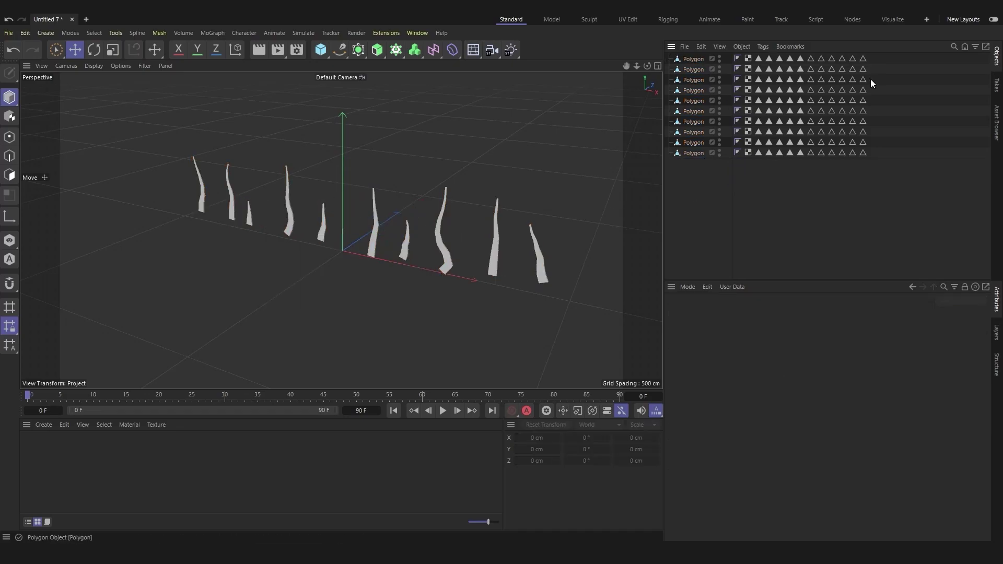
{"action": "left_click_drag", "start_coordinate": [885, 58], "coordinate": [759, 172]}
{"action": "key", "text": "Delete"}
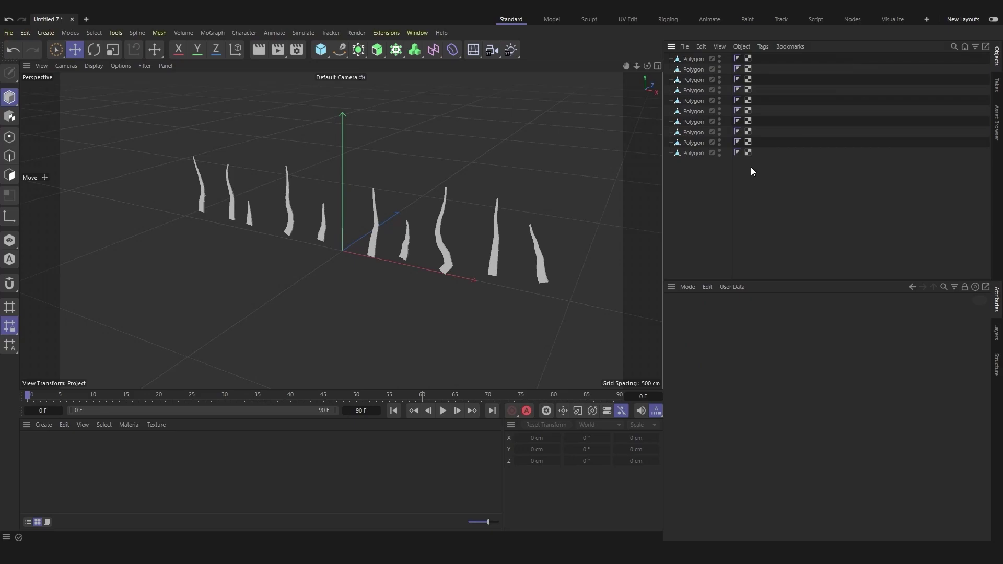
Step: Create a new material Mat and apply it to all ten blade Polygons
{"action": "double_click", "coordinate": [62, 461]}
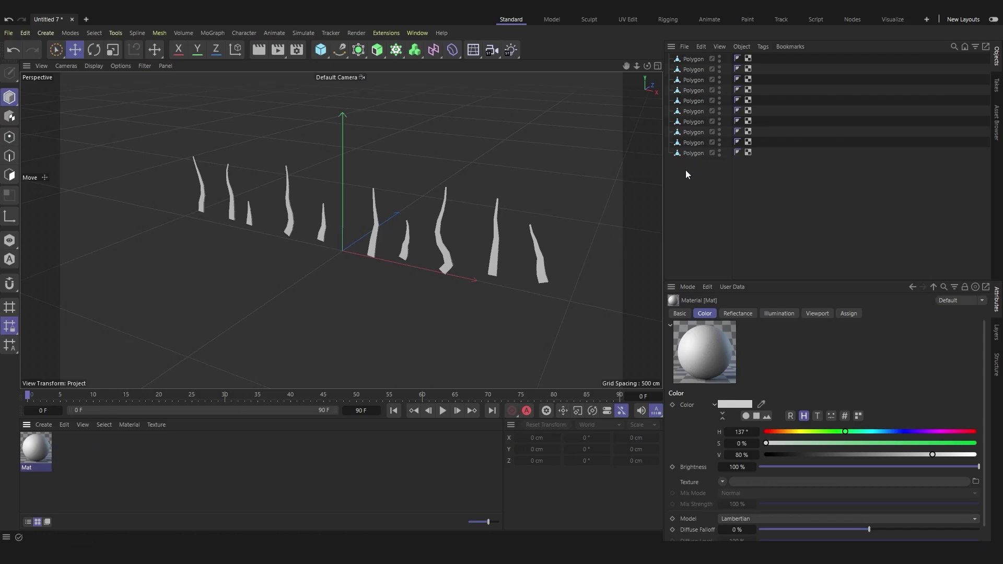
{"action": "left_click_drag", "start_coordinate": [686, 172], "coordinate": [705, 53]}
{"action": "left_click_drag", "start_coordinate": [35, 448], "coordinate": [292, 218]}
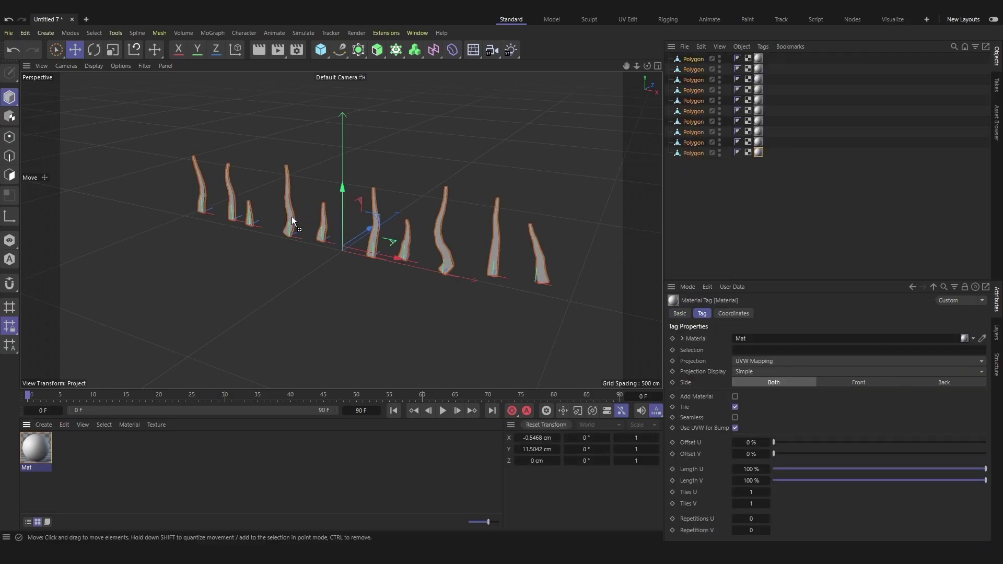
Step: Turn off Mat's Reflectance and give its Color a 2D - V Gradient texture
{"action": "double_click", "coordinate": [36, 453]}
{"action": "left_click_drag", "start_coordinate": [168, 159], "coordinate": [693, 151]}
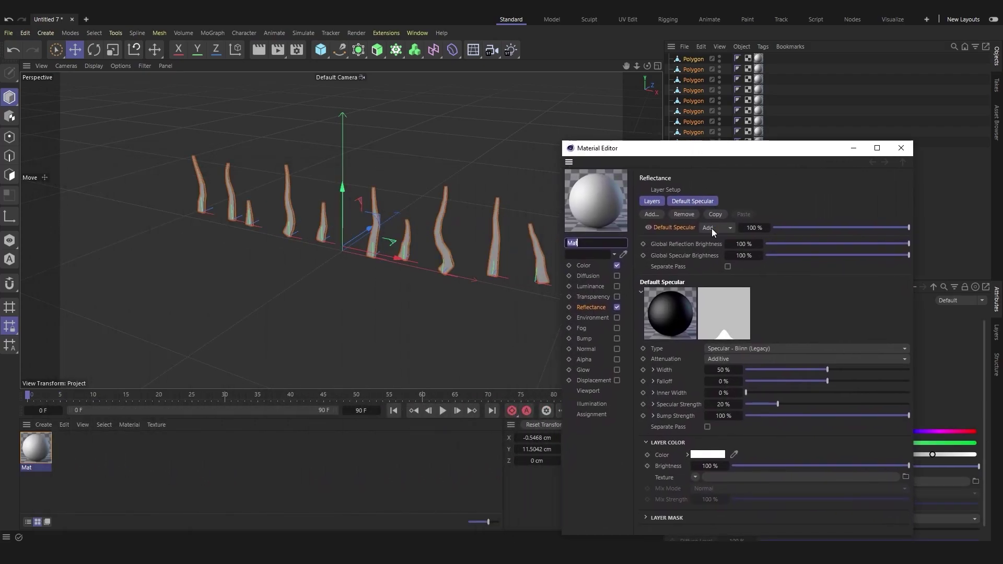
{"action": "left_click", "coordinate": [617, 307]}
{"action": "left_click", "coordinate": [585, 266]}
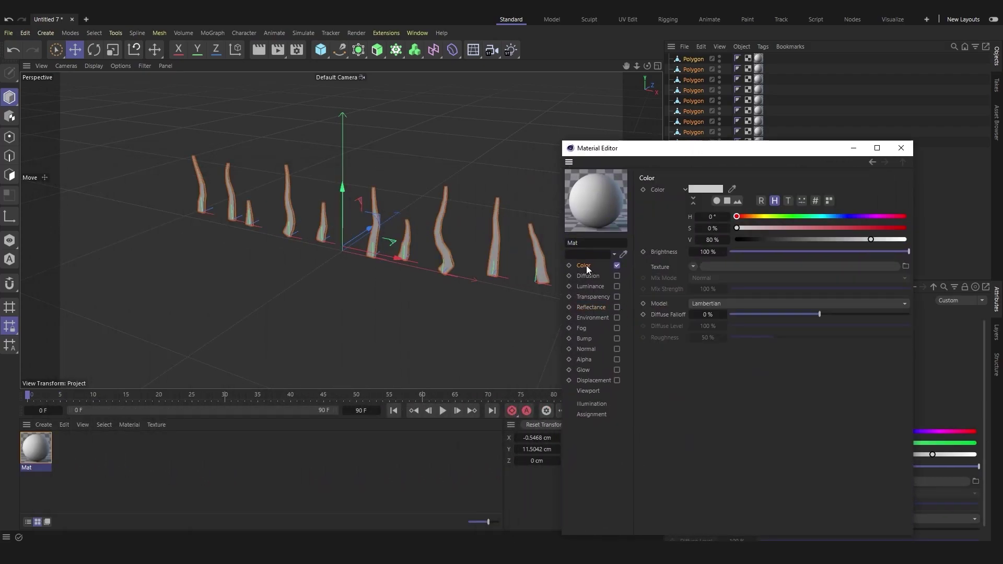
{"action": "left_click", "coordinate": [693, 267]}
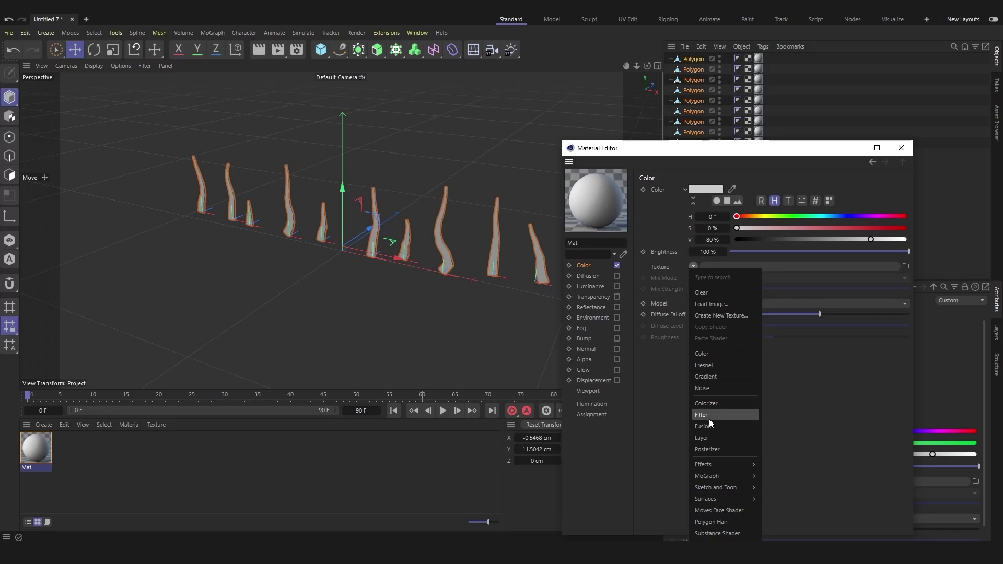
{"action": "left_click", "coordinate": [713, 377]}
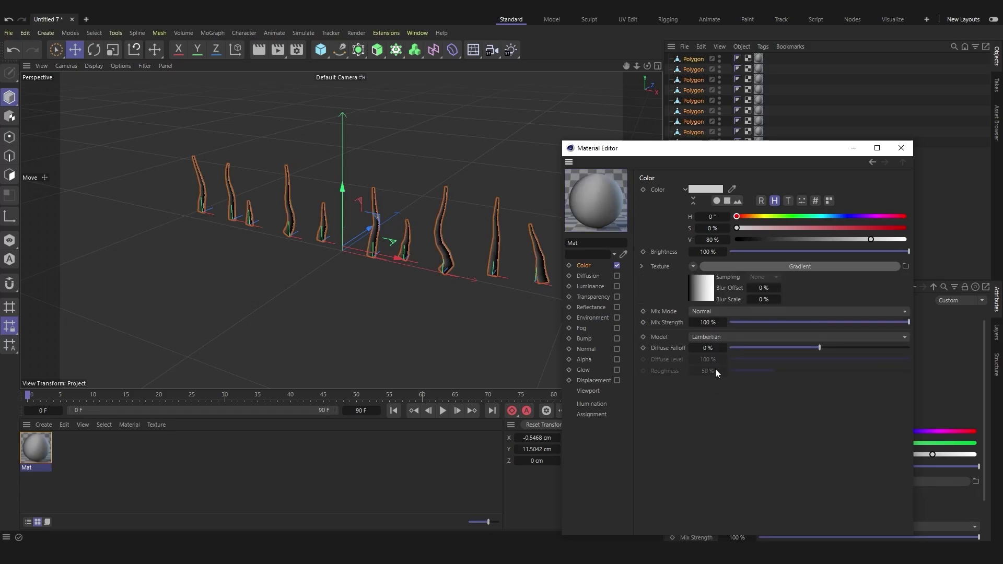
{"action": "left_click", "coordinate": [704, 289]}
{"action": "left_click", "coordinate": [707, 415]}
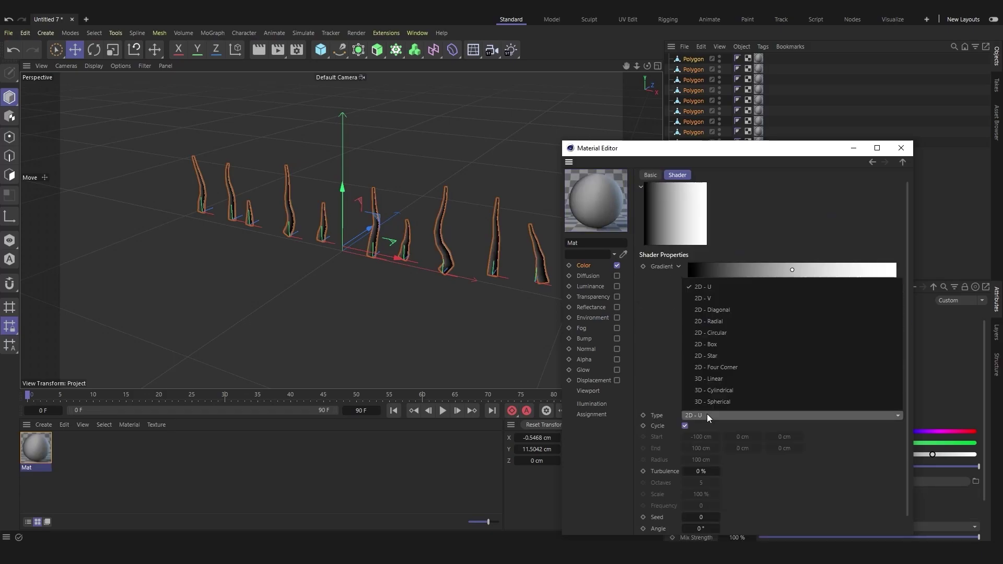
{"action": "left_click", "coordinate": [713, 298]}
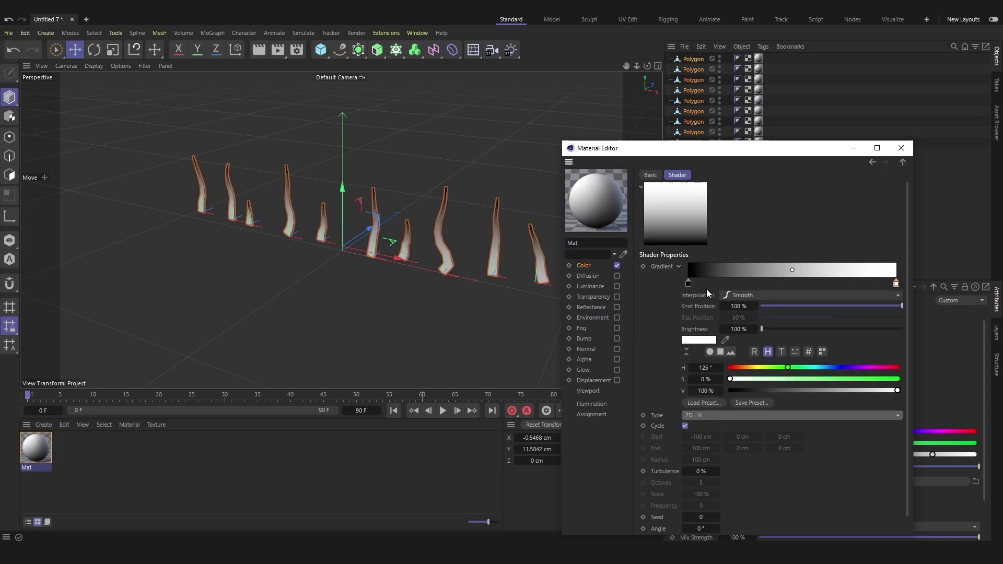
Step: Recolour the gradient's starting knot green
{"action": "left_click", "coordinate": [688, 282]}
{"action": "left_click_drag", "start_coordinate": [795, 367], "coordinate": [789, 367]}
{"action": "left_click", "coordinate": [834, 380]}
{"action": "left_click", "coordinate": [882, 390]}
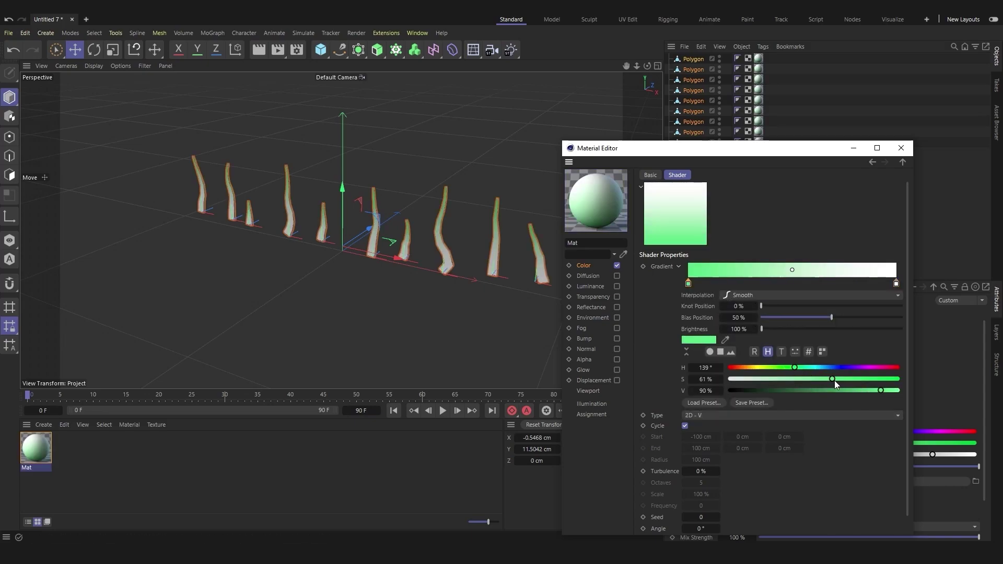
{"action": "left_click", "coordinate": [854, 390]}
{"action": "left_click", "coordinate": [835, 390]}
{"action": "left_click", "coordinate": [823, 380]}
{"action": "left_click", "coordinate": [827, 379]}
{"action": "left_click", "coordinate": [854, 390]}
Step: Recolour the gradient's ending knot a darker green and close the Material Editor
{"action": "left_click", "coordinate": [810, 379]}
{"action": "left_click", "coordinate": [896, 283]}
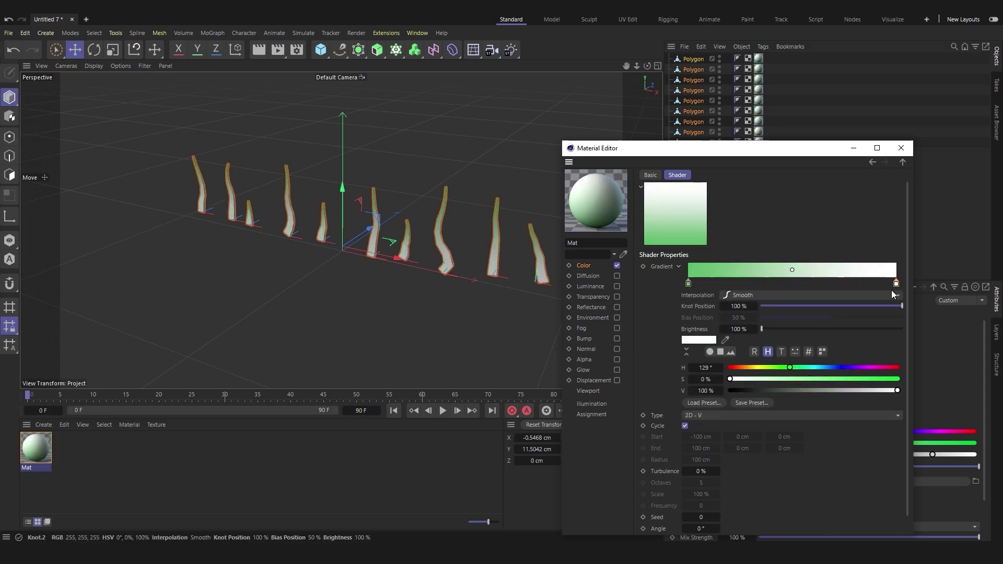
{"action": "left_click", "coordinate": [849, 379]}
{"action": "left_click", "coordinate": [829, 390]}
{"action": "left_click", "coordinate": [812, 379]}
{"action": "left_click", "coordinate": [815, 391]}
{"action": "left_click", "coordinate": [901, 148]}
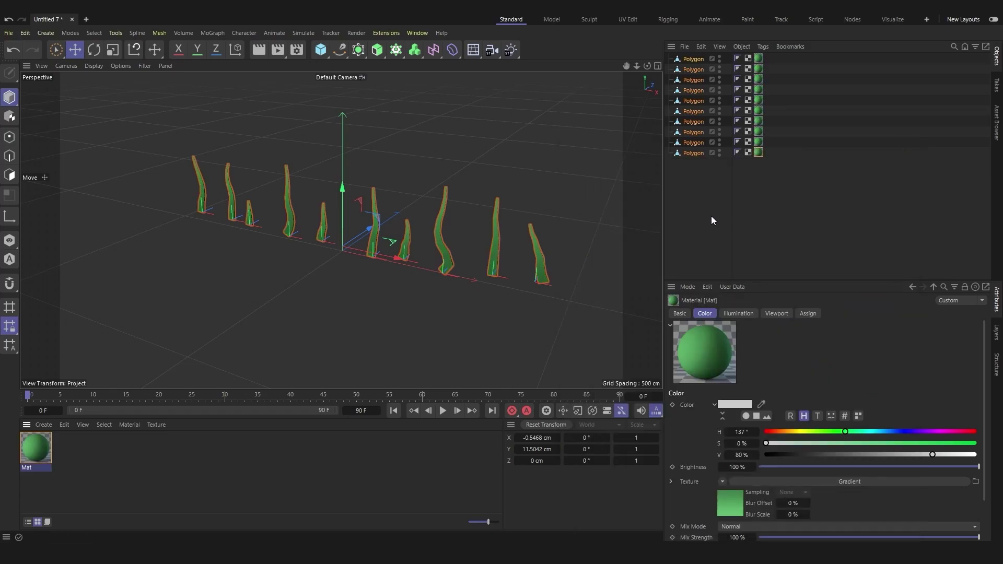
Step: Add a flat Polygon plane for the ground and show shading with edge lines
{"action": "left_click", "coordinate": [694, 214]}
{"action": "left_click", "coordinate": [320, 50]}
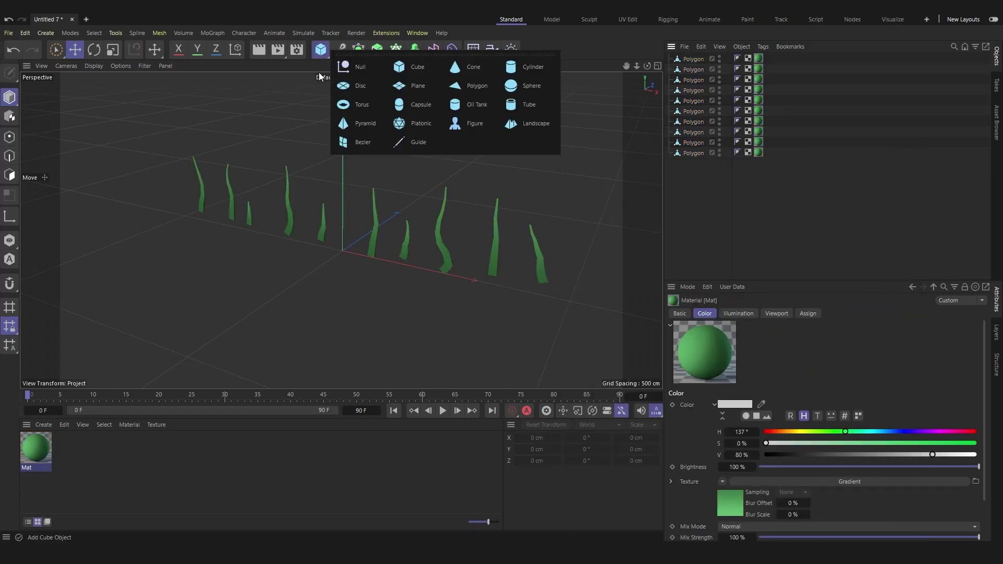
{"action": "left_click", "coordinate": [460, 85]}
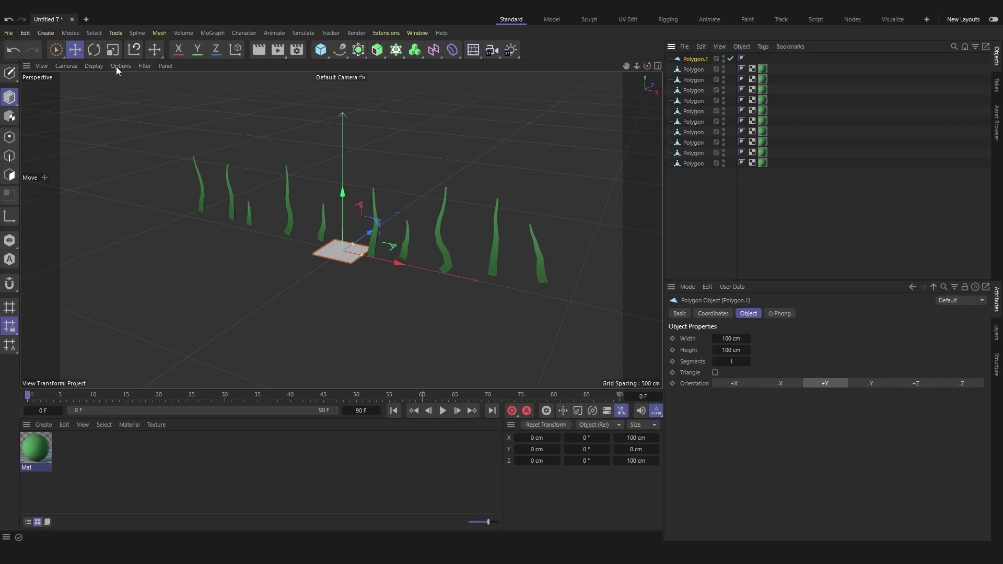
{"action": "left_click", "coordinate": [94, 66]}
{"action": "left_click", "coordinate": [107, 108]}
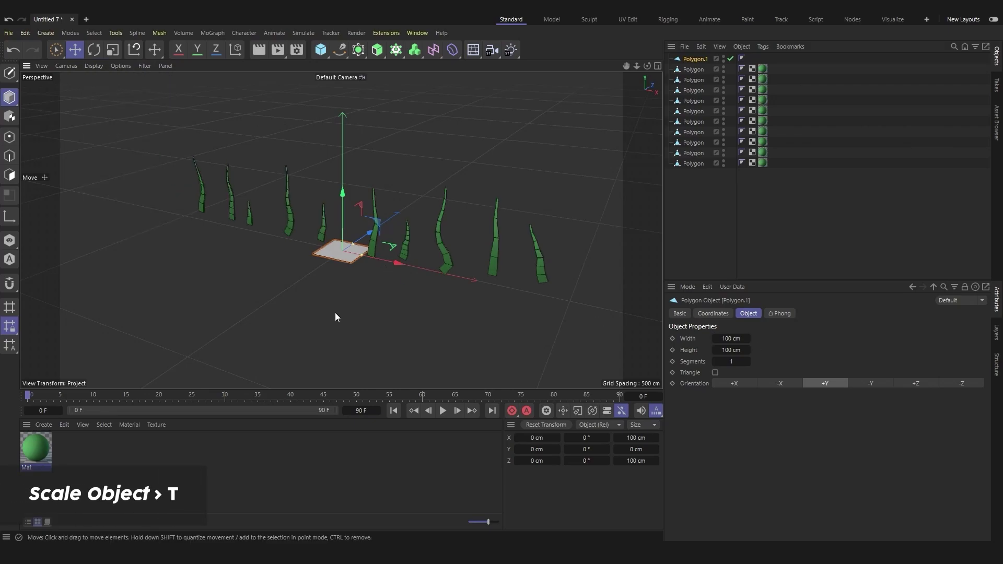
Step: Scale the ground plane to about 1229.77 cm and set it to 52 segments
{"action": "key", "text": "t"}
{"action": "left_click_drag", "start_coordinate": [289, 303], "coordinate": [475, 230]}
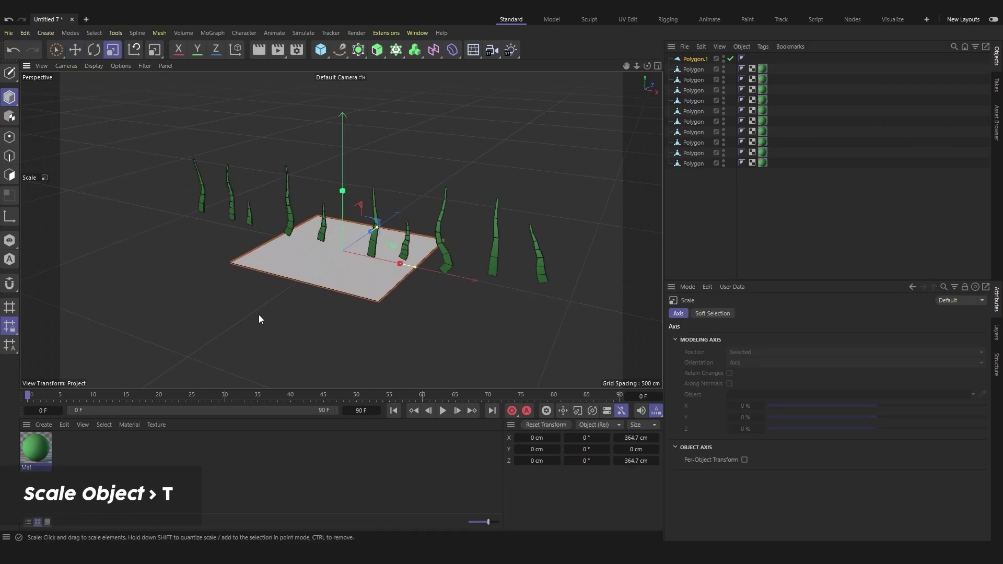
{"action": "left_click_drag", "start_coordinate": [259, 316], "coordinate": [504, 271]}
{"action": "scroll", "coordinate": [277, 303], "scroll_direction": "down", "scroll_amount": 2}
{"action": "left_click", "coordinate": [691, 59]}
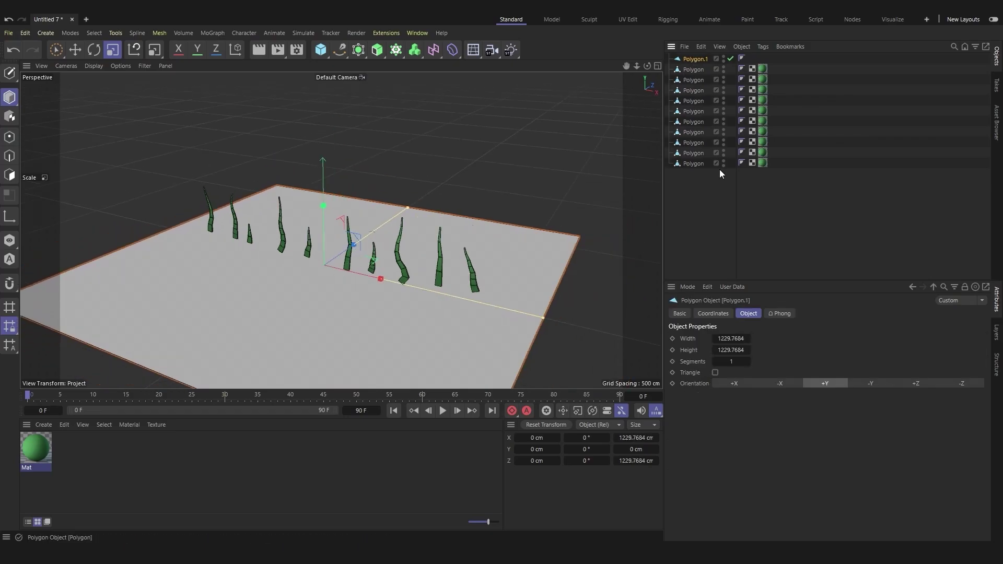
{"action": "left_click_drag", "start_coordinate": [731, 361], "coordinate": [735, 361]}
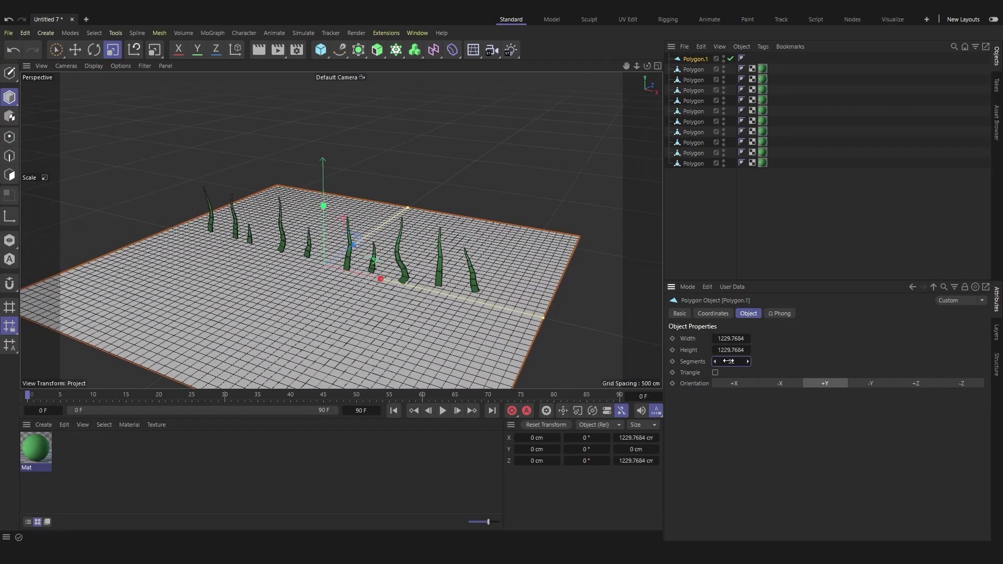
Step: Add a Displacer under the ground plane using a Noise shader
{"action": "left_click", "coordinate": [453, 50]}
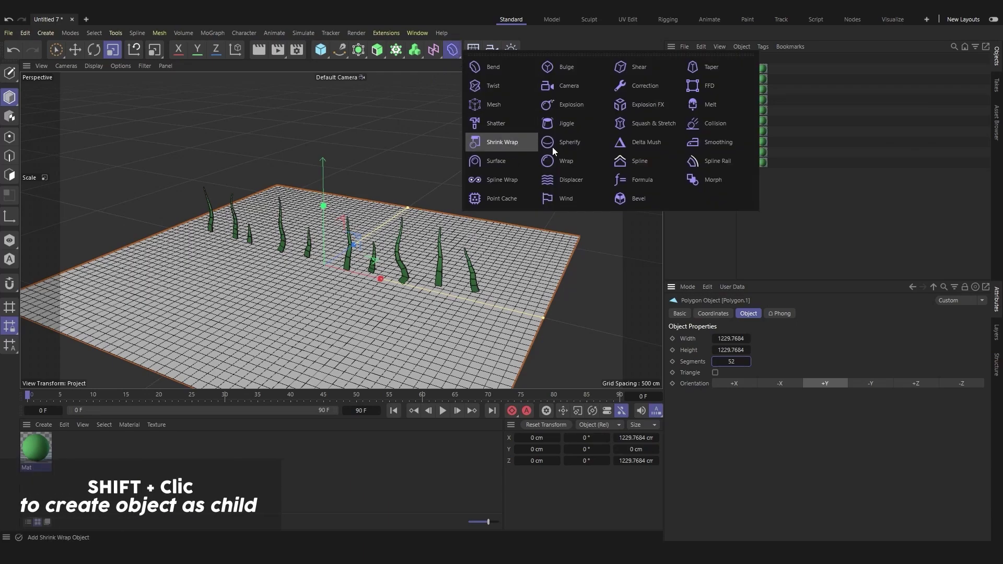
{"action": "left_click", "coordinate": [578, 182], "text": "shift"}
{"action": "left_click", "coordinate": [776, 314]}
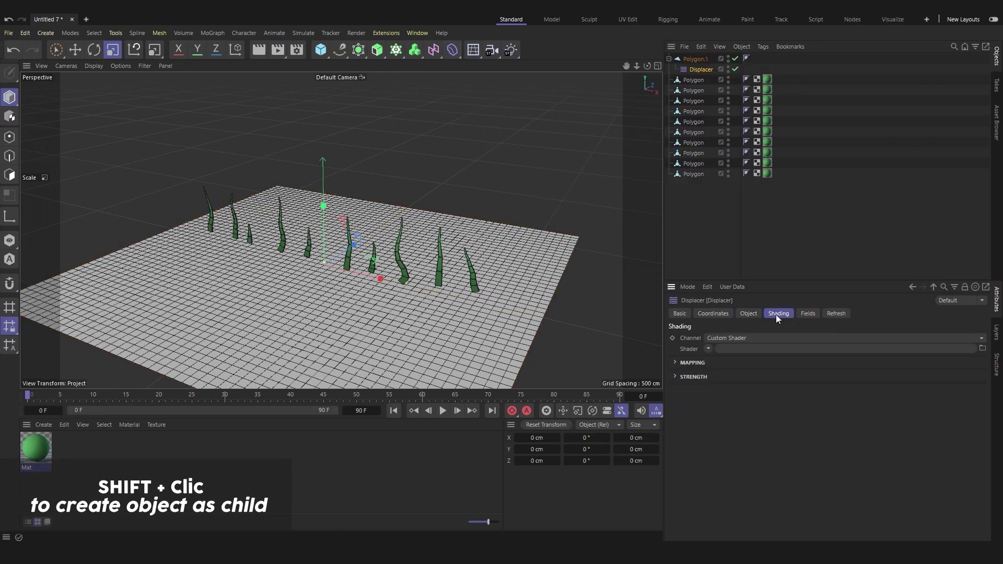
{"action": "left_click", "coordinate": [709, 349]}
{"action": "left_click", "coordinate": [720, 188]}
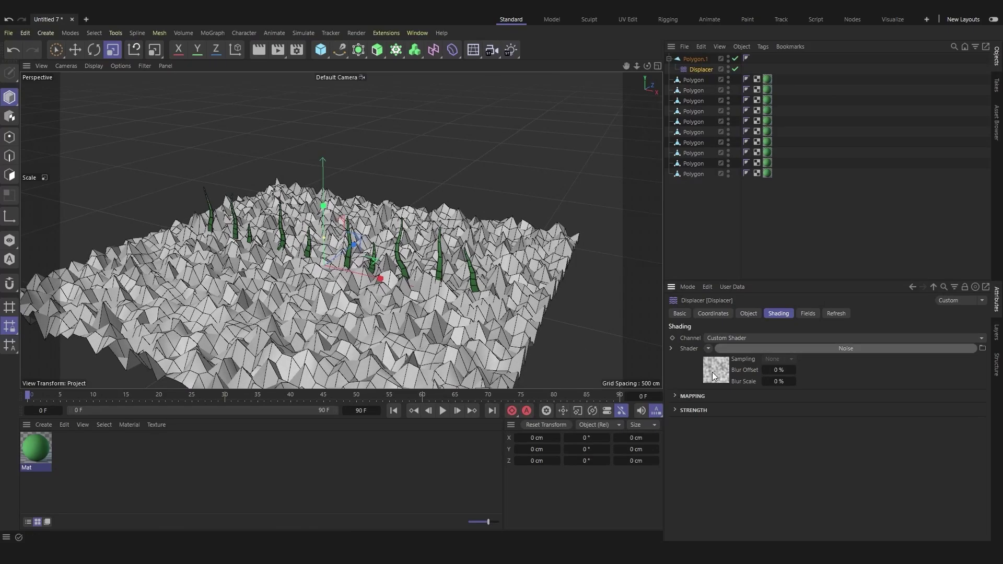
Step: Set the Noise to 4813% global scale and seed 668, then view with Gouraud Shading
{"action": "left_click", "coordinate": [719, 371]}
{"action": "mouse_move", "coordinate": [752, 470]}
{"action": "left_mouse_down"}
{"action": "mouse_move", "coordinate": [791, 464]}
{"action": "mouse_move", "coordinate": [747, 471]}
{"action": "left_mouse_up"}
{"action": "left_click", "coordinate": [769, 425]}
{"action": "left_click", "coordinate": [769, 424]}
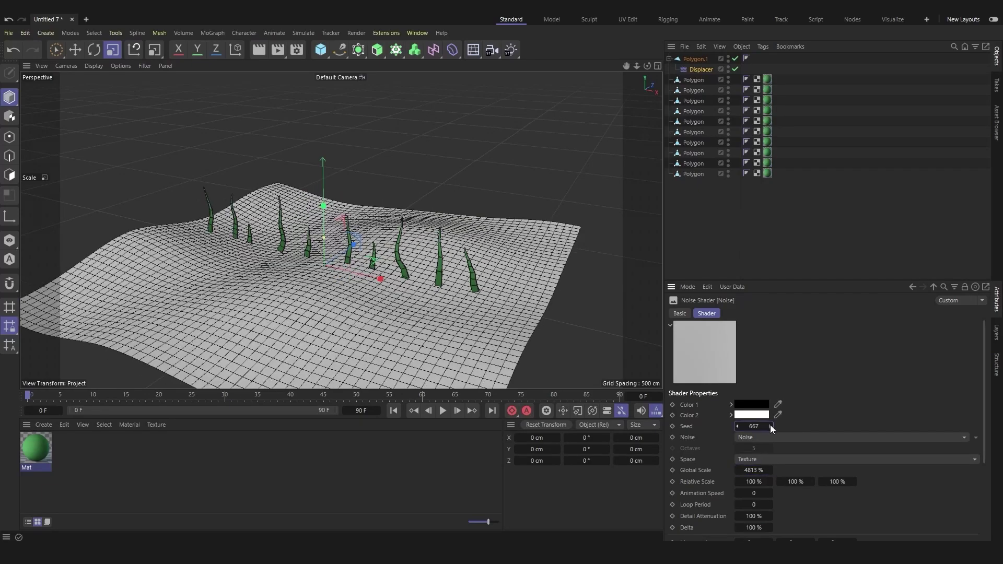
{"action": "left_click", "coordinate": [769, 424]}
{"action": "middle_click_drag", "start_coordinate": [367, 267], "coordinate": [398, 217], "text": "alt"}
{"action": "left_click_drag", "start_coordinate": [399, 222], "coordinate": [384, 252], "text": "alt"}
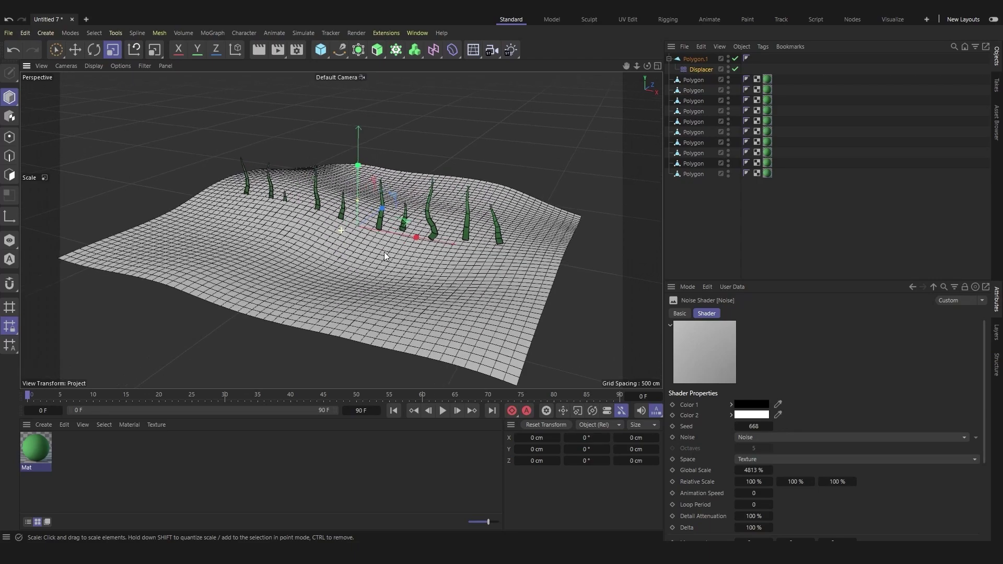
{"action": "left_click", "coordinate": [96, 65]}
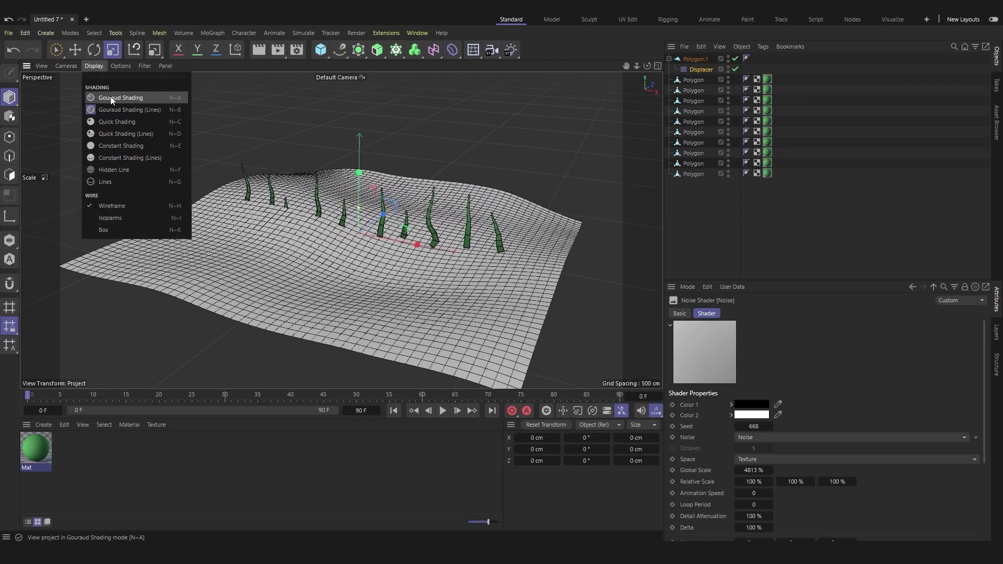
{"action": "left_click", "coordinate": [111, 98]}
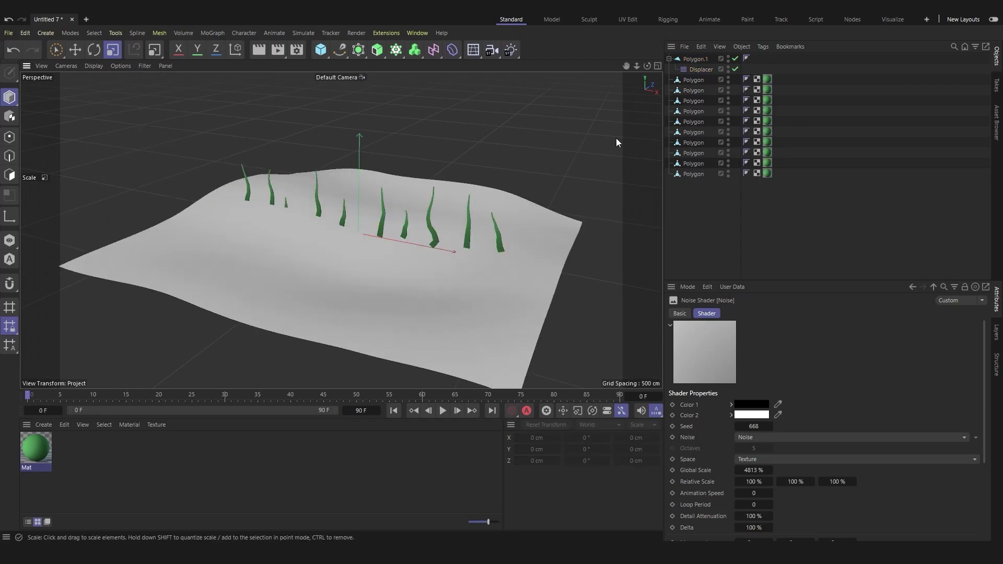
Step: Put the ten grass blades in a Cloner set to Object mode, distributed over Polygon.1's surface
{"action": "left_click_drag", "start_coordinate": [680, 200], "coordinate": [700, 79]}
{"action": "left_click", "coordinate": [396, 52], "text": "ctrl+alt"}
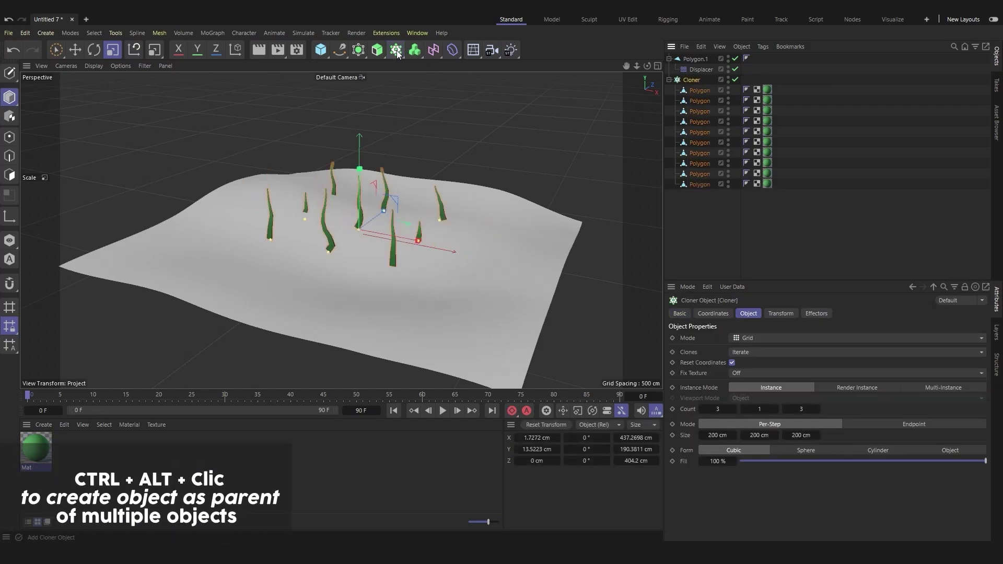
{"action": "left_click", "coordinate": [752, 338]}
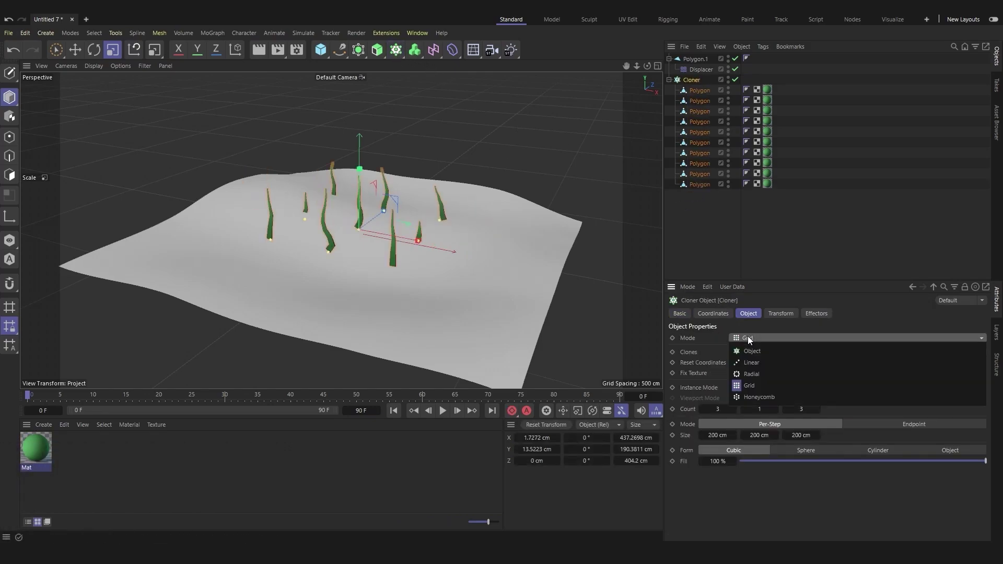
{"action": "left_click", "coordinate": [752, 349]}
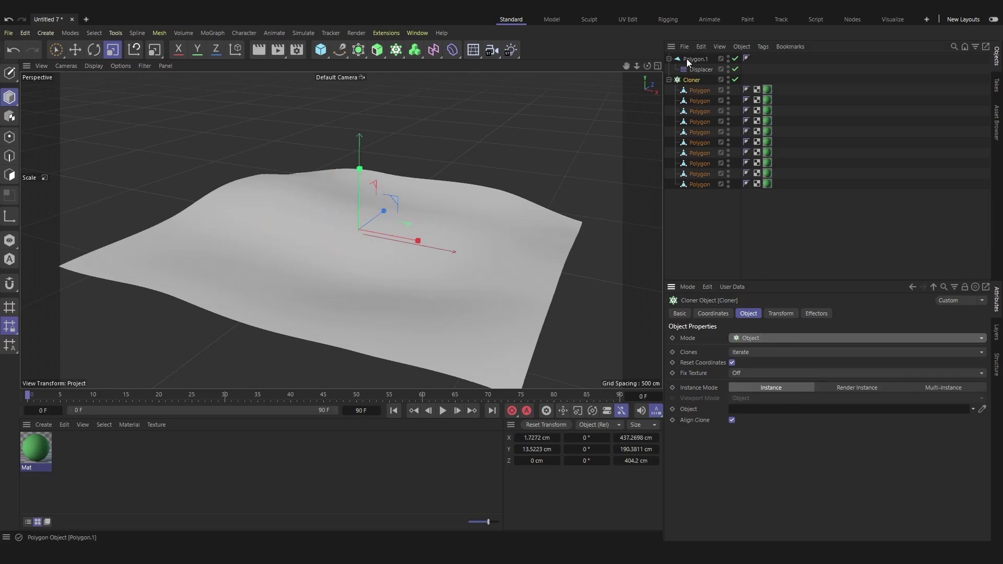
{"action": "left_click_drag", "start_coordinate": [687, 59], "coordinate": [759, 406]}
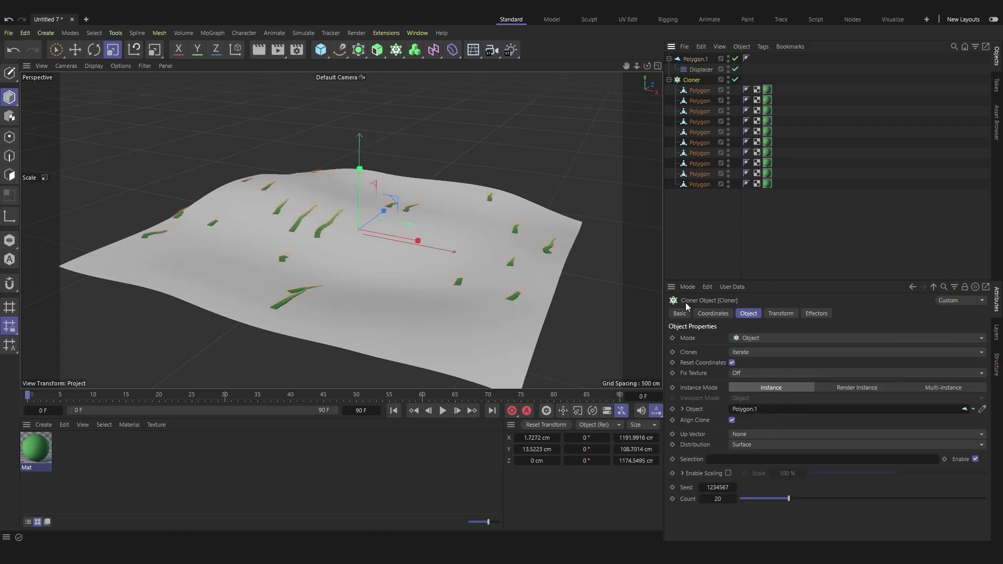
Step: Rotate the clones -90° in pitch so the grass blades stand upright
{"action": "left_click", "coordinate": [780, 313]}
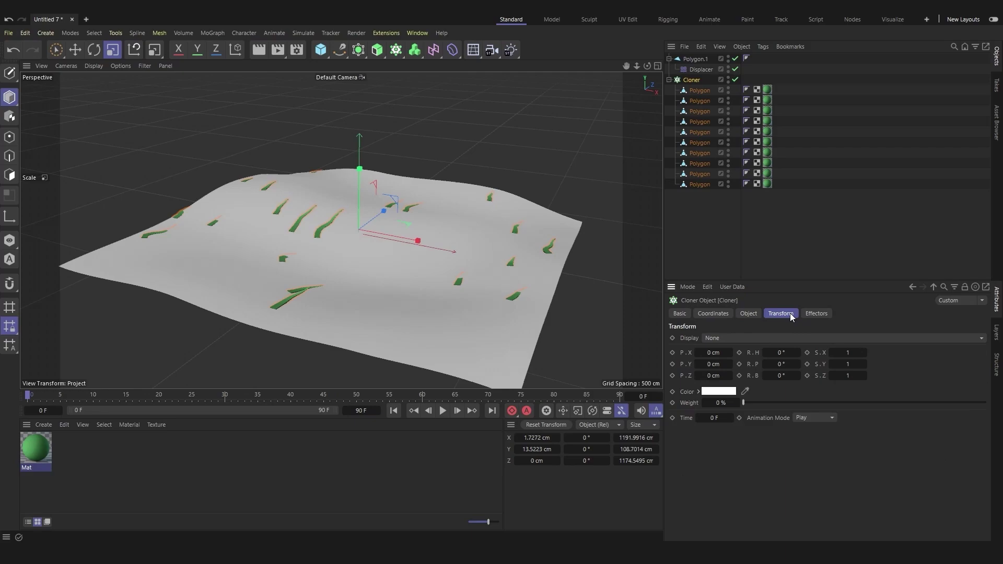
{"action": "left_click_drag", "start_coordinate": [779, 365], "coordinate": [779, 365]}
{"action": "left_click", "coordinate": [779, 365]}
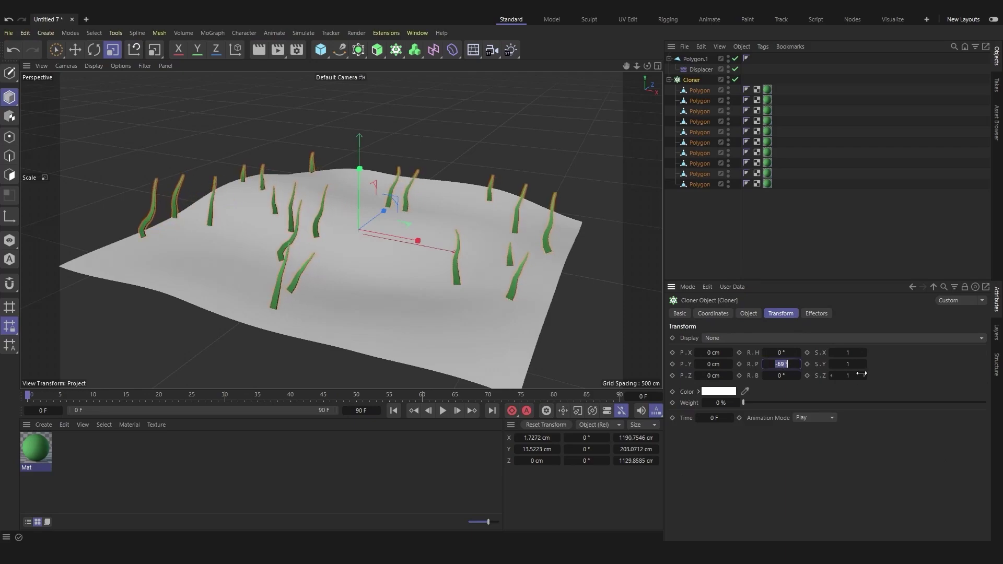
{"action": "type", "text": "-90"}
{"action": "key", "text": "Return"}
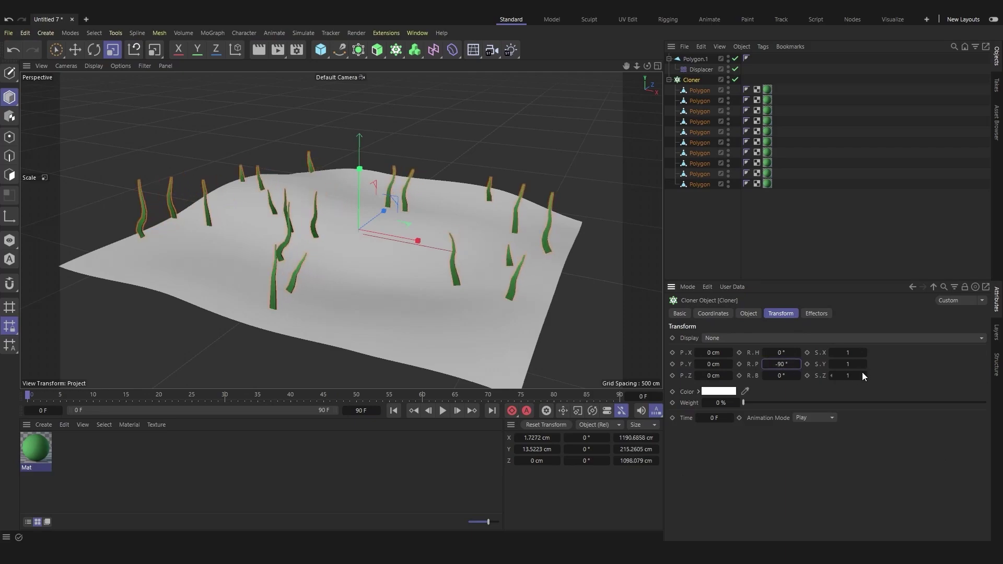
{"action": "left_click", "coordinate": [749, 314]}
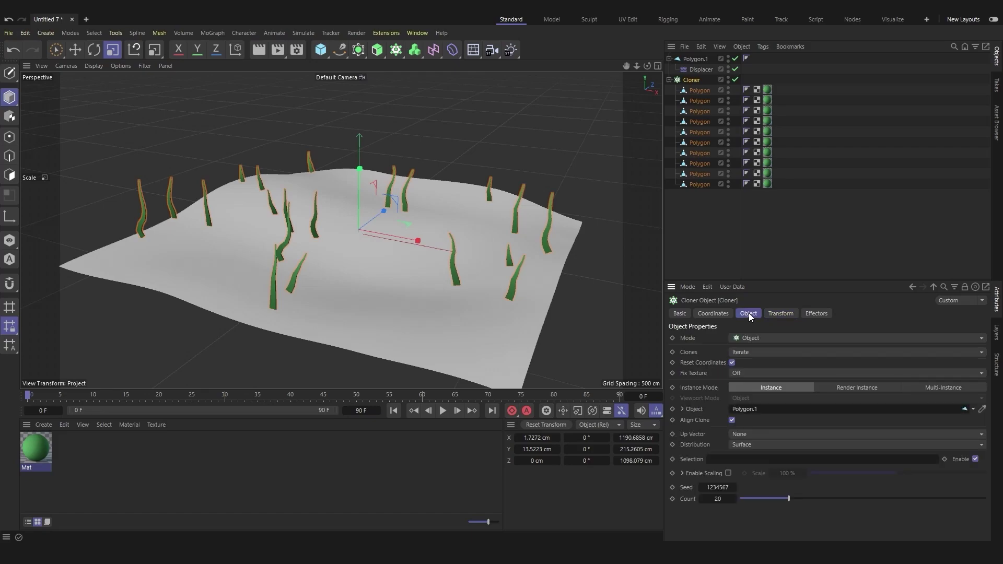
Step: Raise the Cloner count to 2000 blades and preview the animation briefly
{"action": "left_click", "coordinate": [717, 499]}
{"action": "left_click", "coordinate": [718, 500]}
{"action": "type", "text": "00"}
{"action": "key", "text": "Return"}
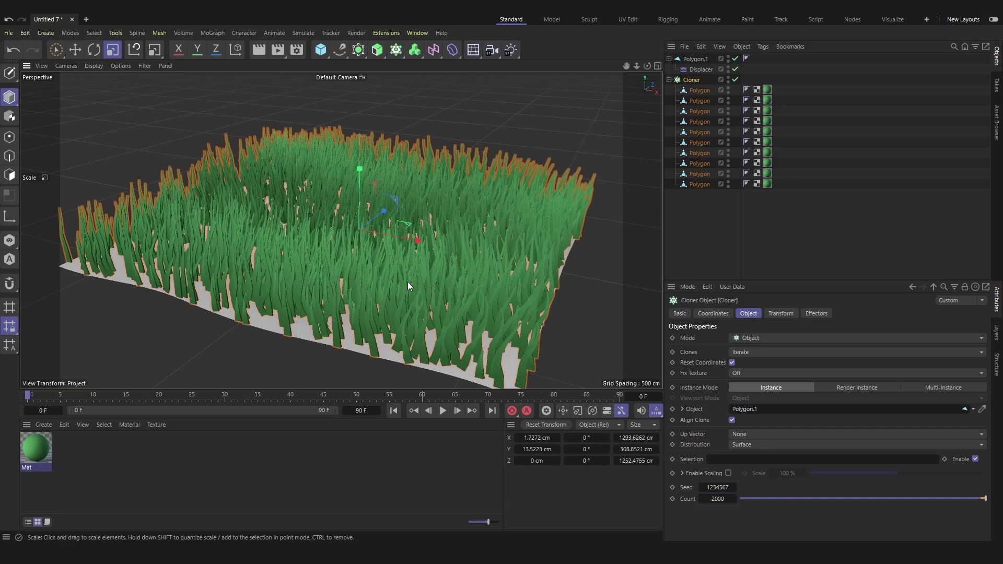
{"action": "mouse_move", "coordinate": [408, 281]}
{"action": "left_mouse_down", "text": "alt"}
{"action": "mouse_move", "coordinate": [431, 276]}
{"action": "mouse_move", "coordinate": [417, 284]}
{"action": "left_mouse_up", "text": "alt"}
{"action": "left_click", "coordinate": [442, 412]}
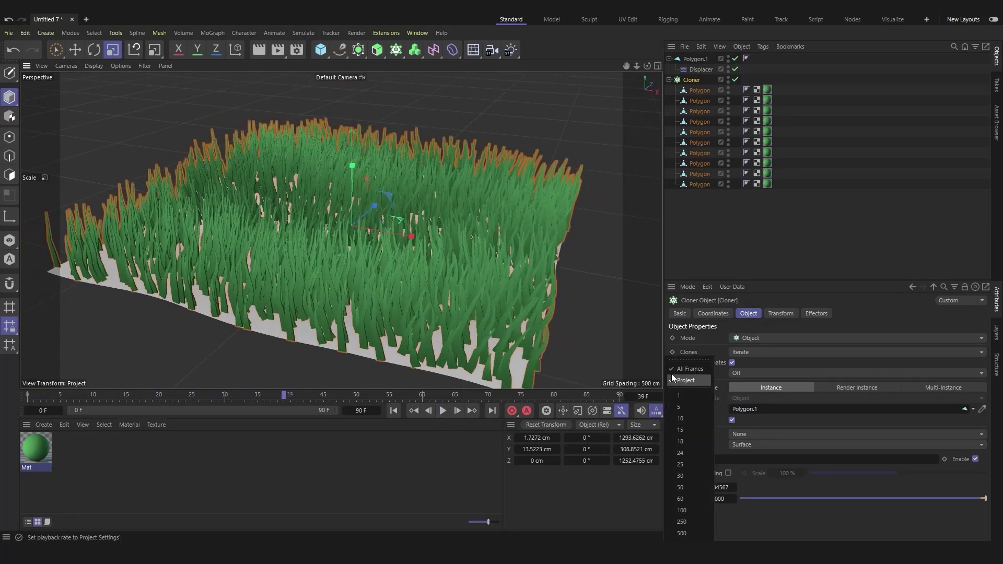
{"action": "left_click", "coordinate": [441, 410]}
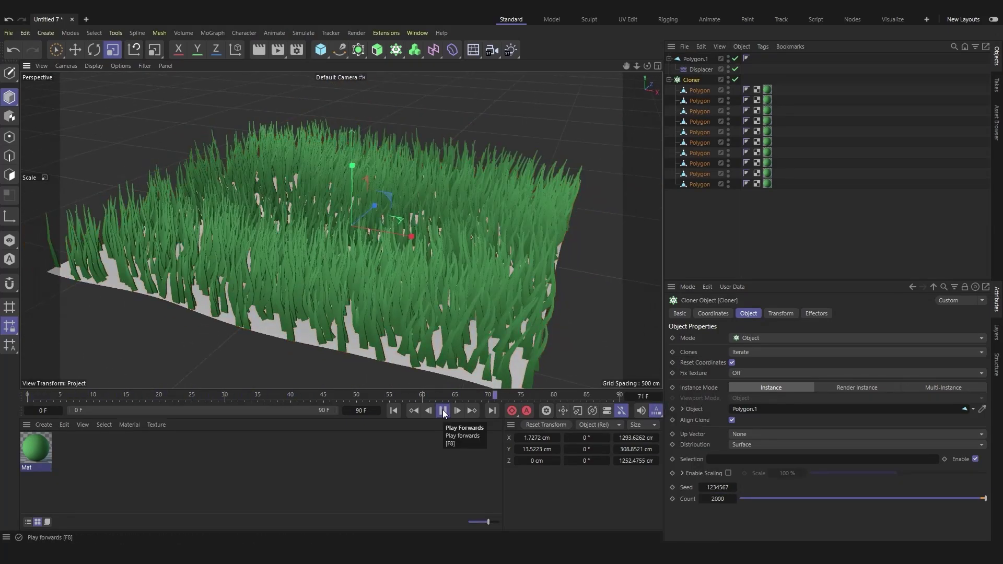
Step: Switch the Cloner's Instance Mode to Multi-Instance and replay the animation from frame 0
{"action": "left_click", "coordinate": [935, 387]}
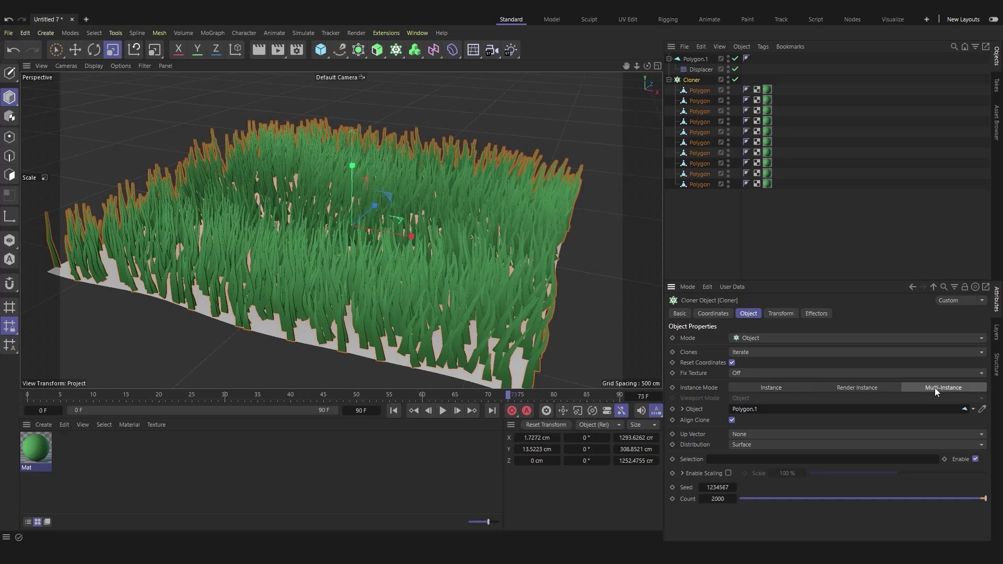
{"action": "left_click", "coordinate": [393, 411]}
{"action": "left_click", "coordinate": [443, 411]}
{"action": "left_click_drag", "start_coordinate": [387, 316], "coordinate": [332, 326], "text": "alt"}
{"action": "left_click", "coordinate": [442, 411]}
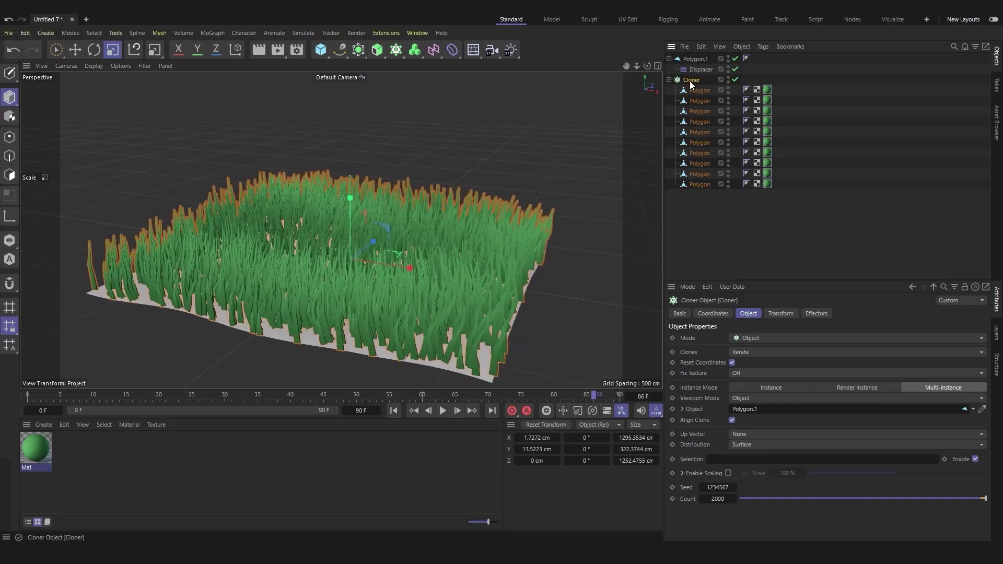
Step: Add a Random effector to the Cloner with Position randomization turned off
{"action": "left_click", "coordinate": [395, 50]}
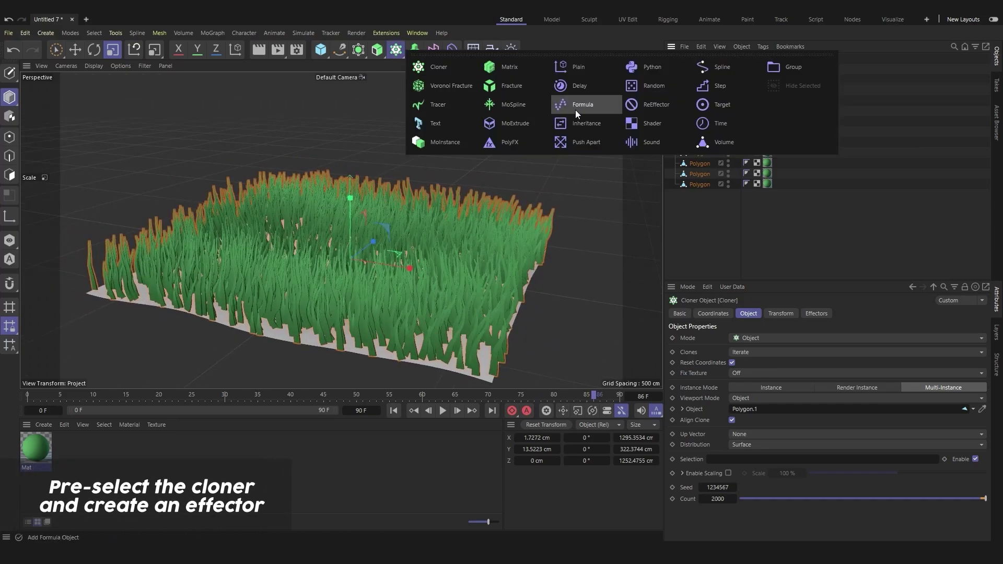
{"action": "left_click", "coordinate": [656, 87]}
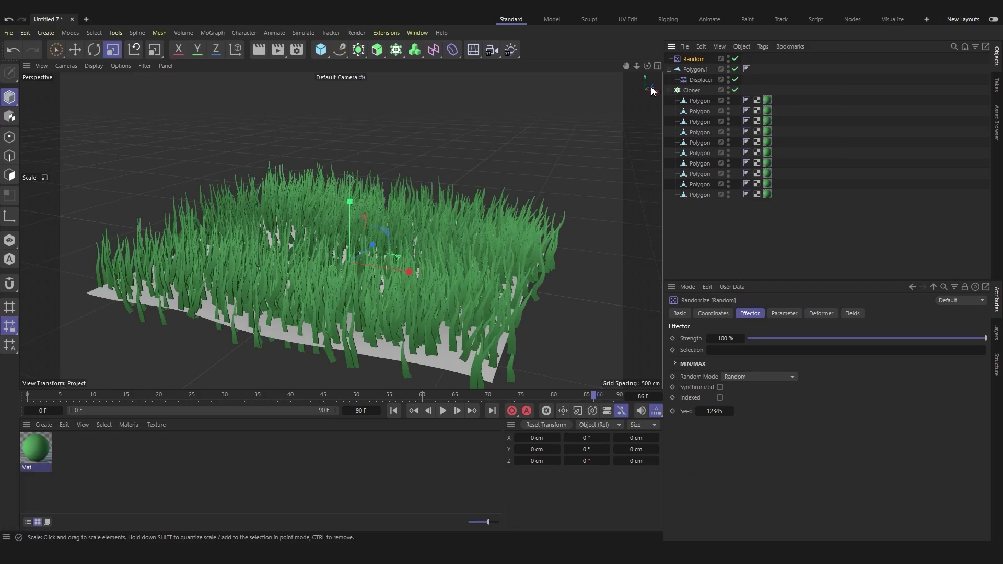
{"action": "left_click", "coordinate": [785, 312]}
{"action": "left_click", "coordinate": [732, 374]}
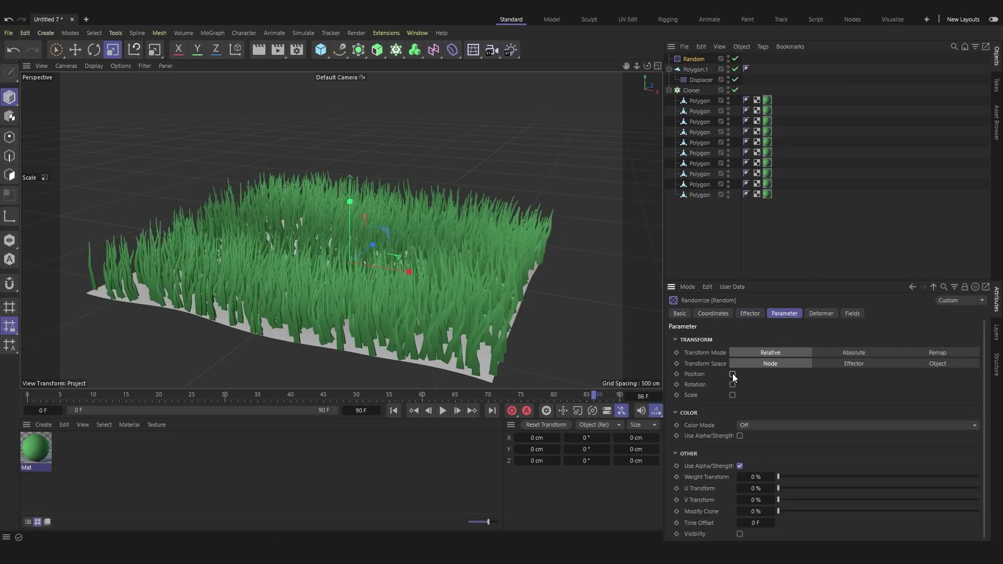
Step: Enable random rotation (H 1696°, P 10°, B 8°) and uniform random scale of 0.31
{"action": "left_click", "coordinate": [732, 384]}
{"action": "left_click_drag", "start_coordinate": [747, 395], "coordinate": [752, 419]}
{"action": "left_click", "coordinate": [732, 430]}
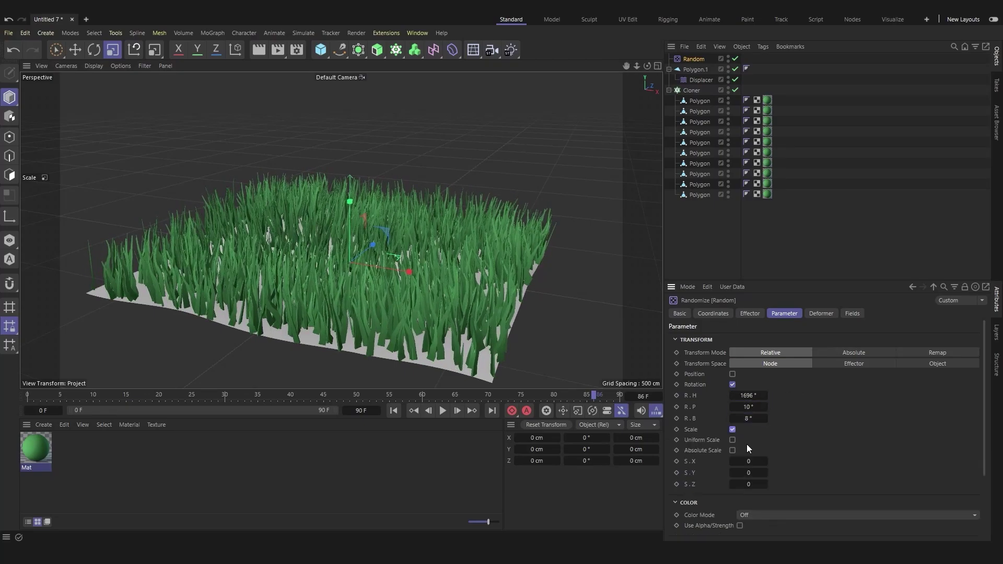
{"action": "left_click", "coordinate": [732, 439]}
{"action": "left_click_drag", "start_coordinate": [736, 462], "coordinate": [741, 459]}
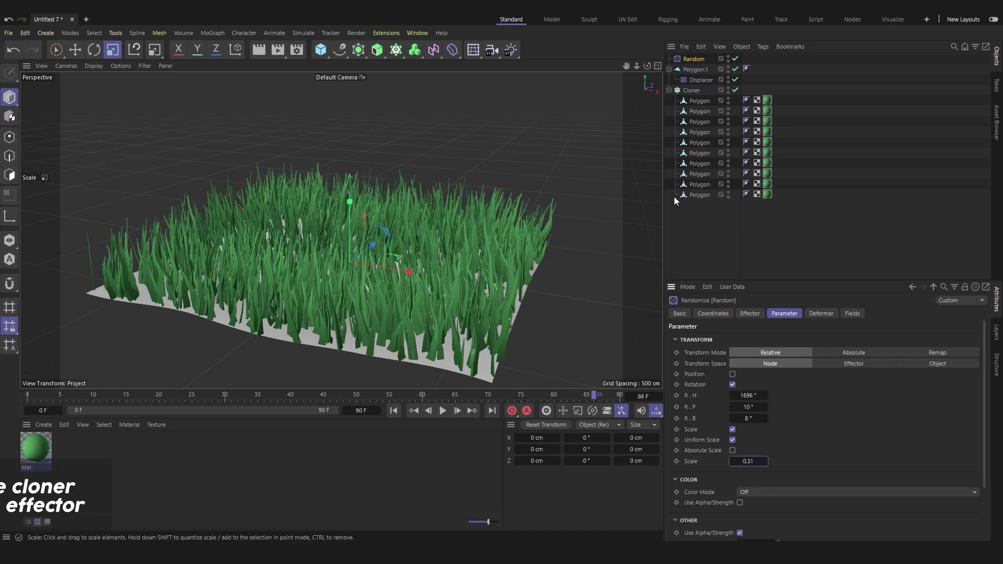
Step: Add a Plain effector to the Cloner with Position off and Rotation on
{"action": "left_click", "coordinate": [696, 91]}
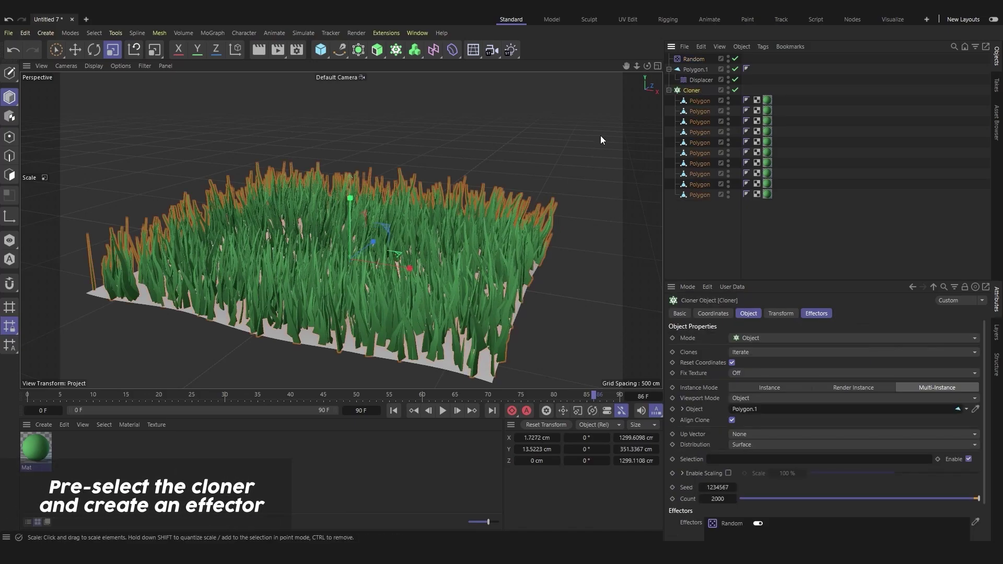
{"action": "left_click", "coordinate": [395, 50]}
{"action": "left_click", "coordinate": [584, 66]}
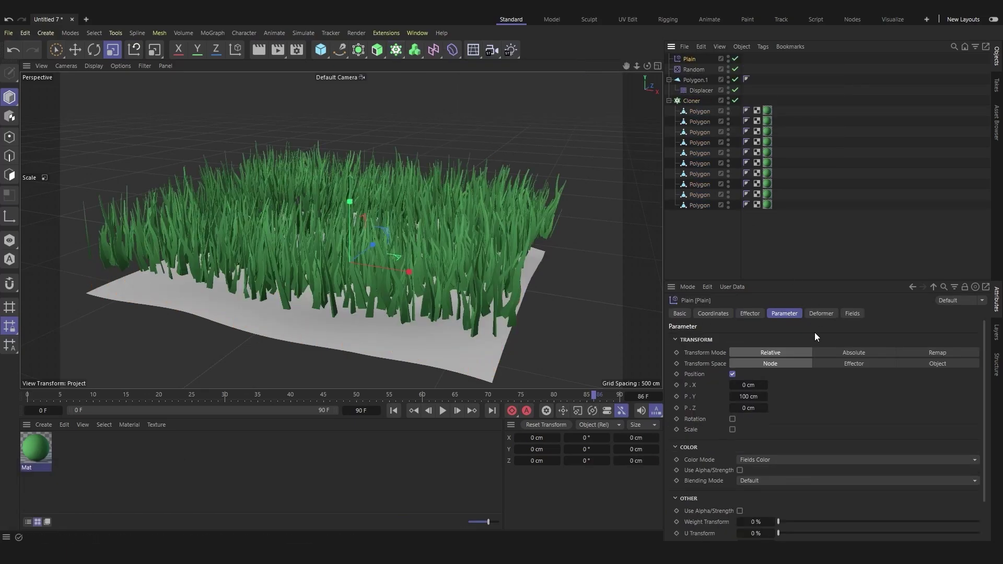
{"action": "left_click", "coordinate": [732, 374]}
{"action": "left_click", "coordinate": [732, 384]}
Step: Set the Plain effector to Effector transform space with R.P 0 and R.B -90°
{"action": "mouse_move", "coordinate": [751, 407]}
{"action": "left_mouse_down"}
{"action": "mouse_move", "coordinate": [731, 407]}
{"action": "mouse_move", "coordinate": [758, 407]}
{"action": "mouse_move", "coordinate": [756, 418]}
{"action": "left_mouse_up"}
{"action": "left_click", "coordinate": [850, 362]}
{"action": "right_click", "coordinate": [766, 406]}
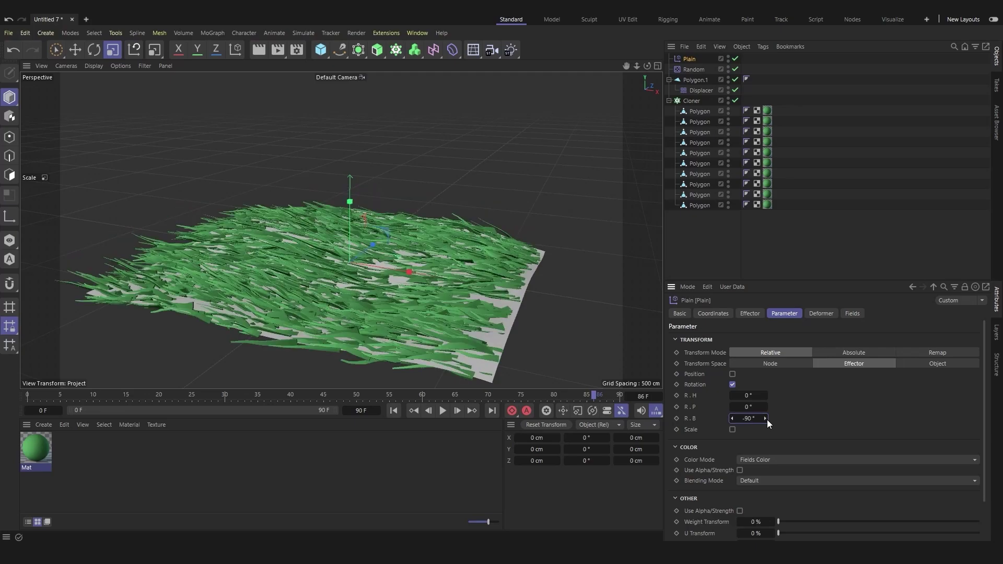
{"action": "key", "text": "Return"}
{"action": "left_click_drag", "start_coordinate": [400, 281], "coordinate": [416, 273], "text": "alt"}
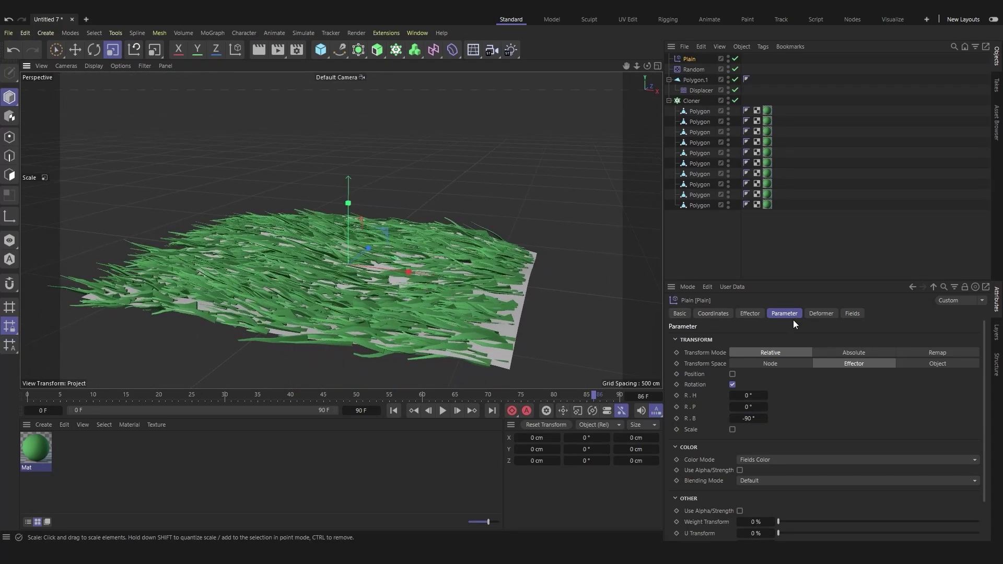
Step: Add a Random Field to the Plain effector at 100% Animation Speed, then stop playback at frame 0
{"action": "left_click", "coordinate": [852, 314]}
{"action": "left_click", "coordinate": [695, 417]}
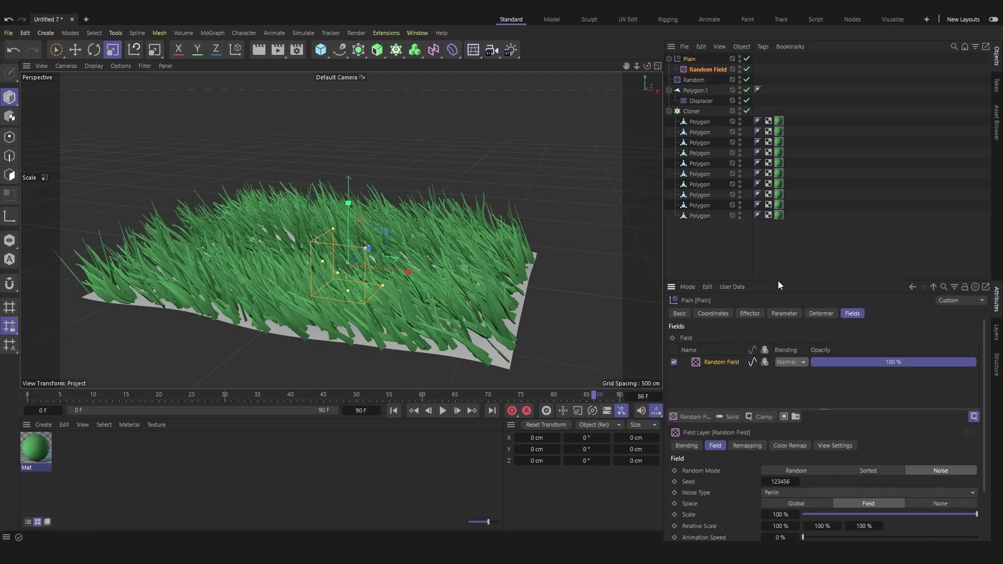
{"action": "left_click_drag", "start_coordinate": [779, 281], "coordinate": [781, 167]}
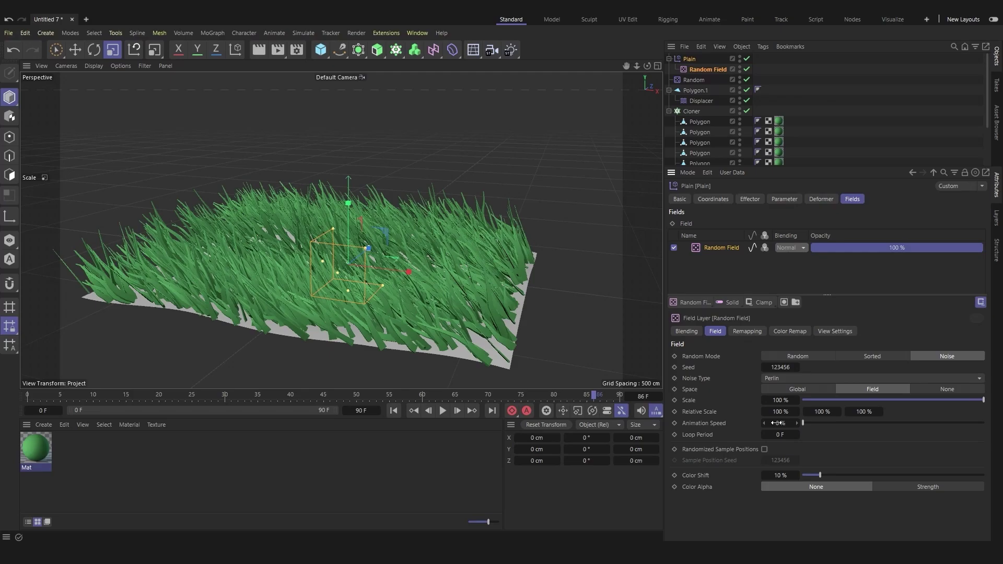
{"action": "left_click_drag", "start_coordinate": [803, 423], "coordinate": [984, 424]}
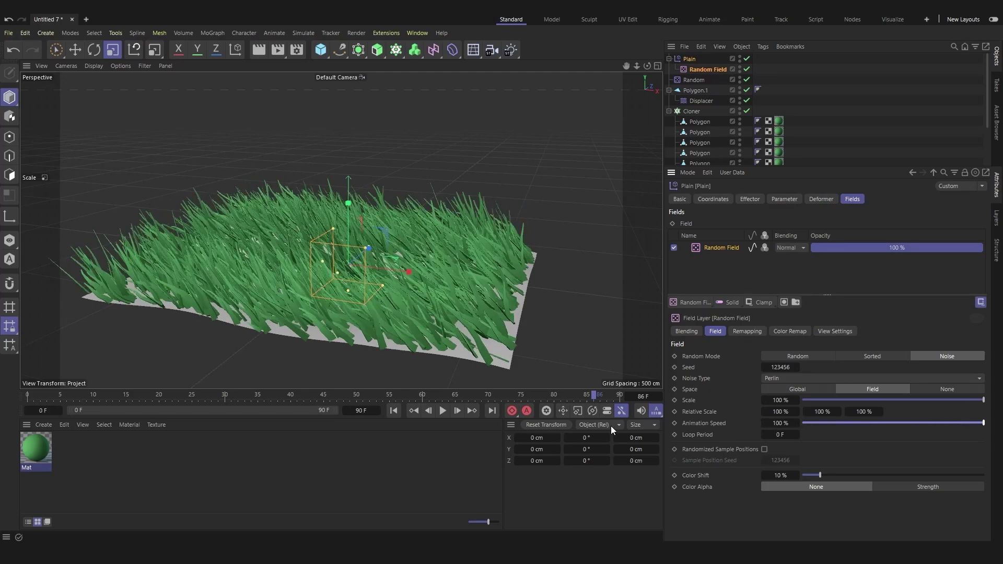
{"action": "left_click", "coordinate": [443, 411]}
{"action": "left_click", "coordinate": [394, 412]}
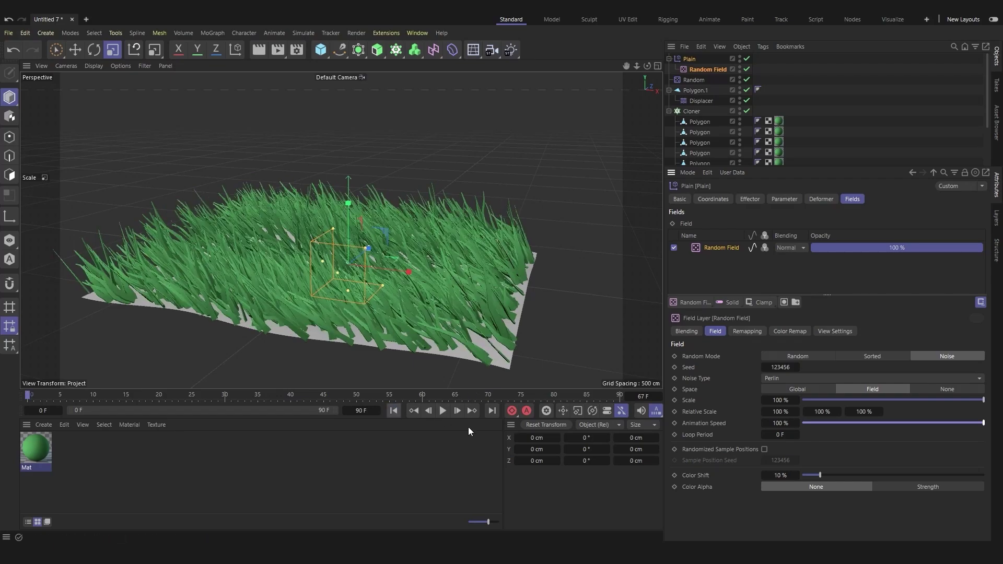
Step: Set the Random Field to Gaseous noise with a 3076% scale
{"action": "left_click", "coordinate": [769, 378]}
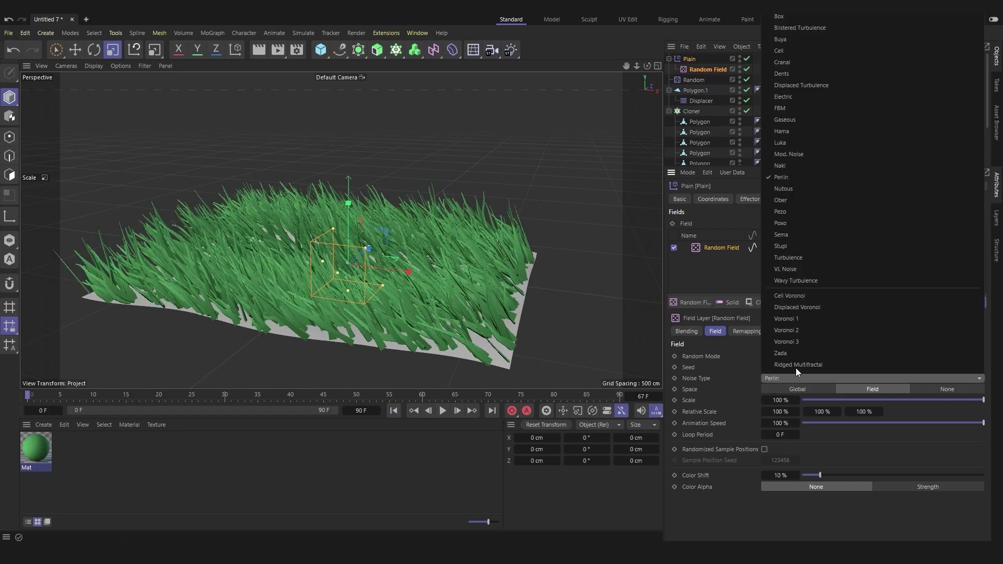
{"action": "left_click", "coordinate": [799, 120]}
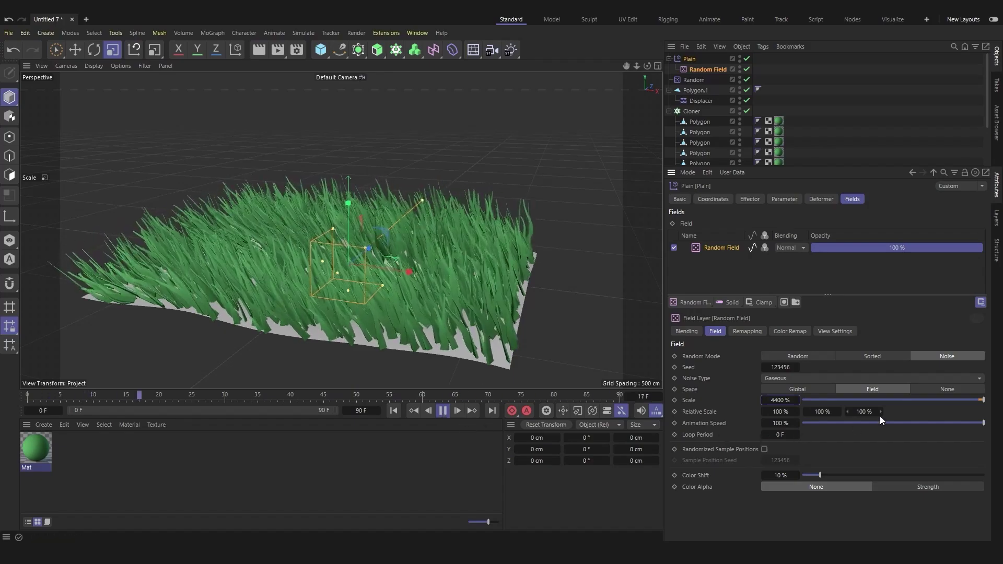
{"action": "left_click_drag", "start_coordinate": [777, 401], "coordinate": [737, 403]}
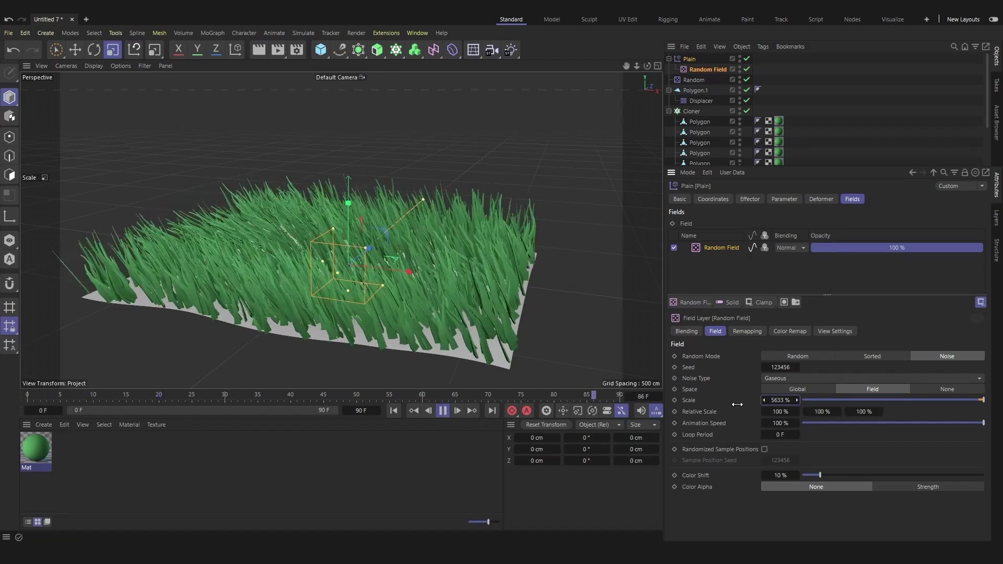
{"action": "left_click", "coordinate": [777, 401]}
{"action": "type", "text": "3076"}
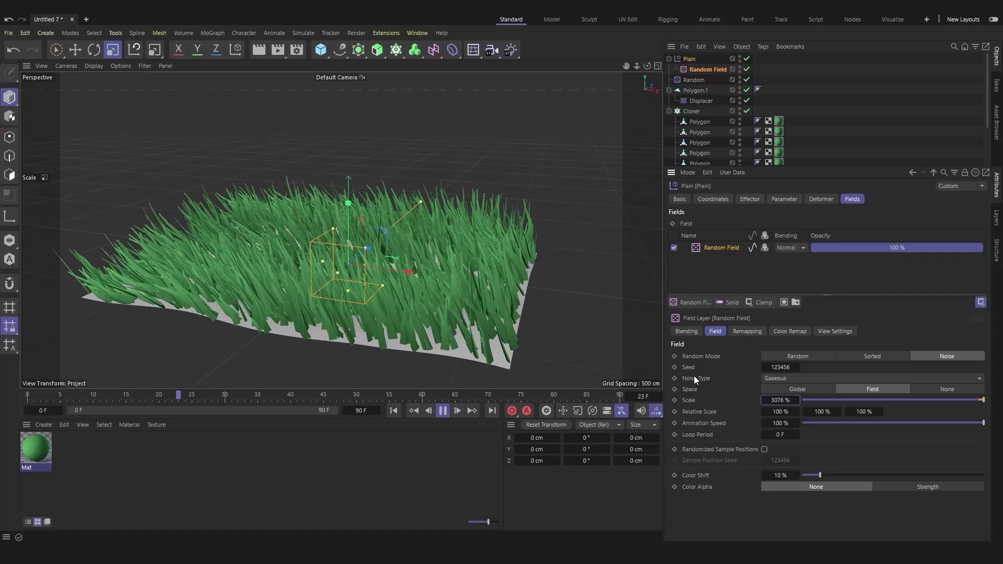
{"action": "key", "text": "Return"}
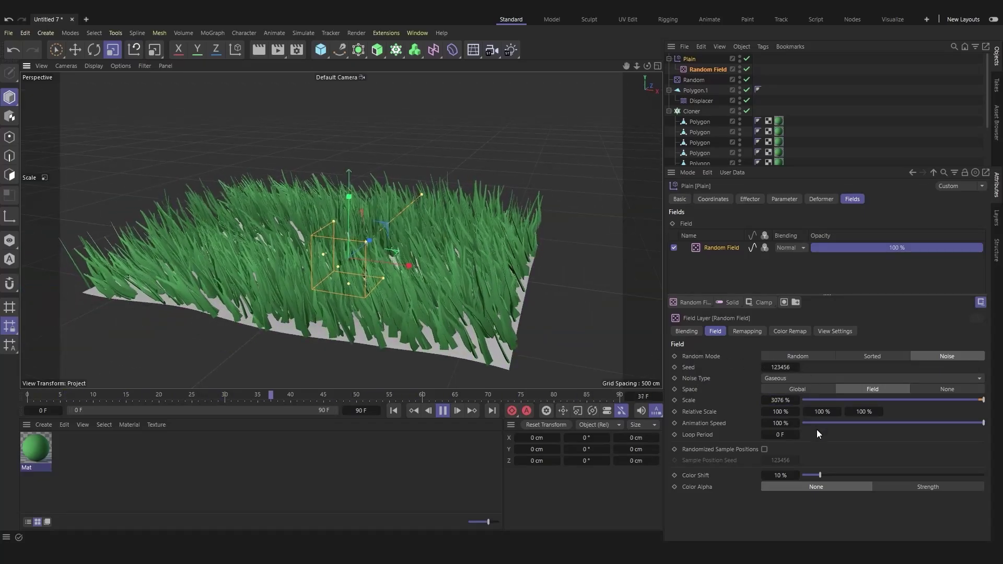
Step: Give the noise a 90 F loop period and deselect the Plain effector
{"action": "left_click", "coordinate": [780, 434]}
{"action": "type", "text": "90"}
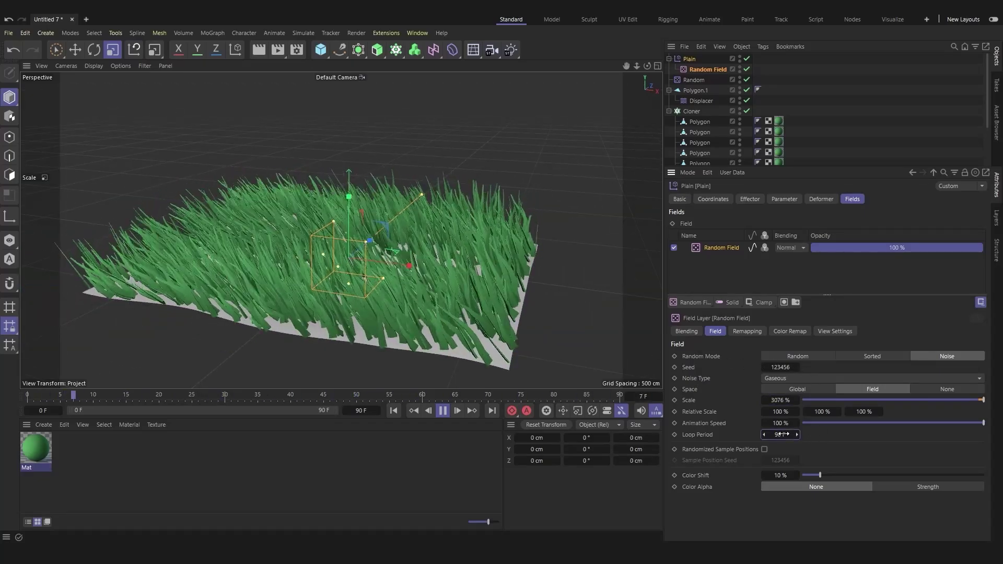
{"action": "key", "text": "Return"}
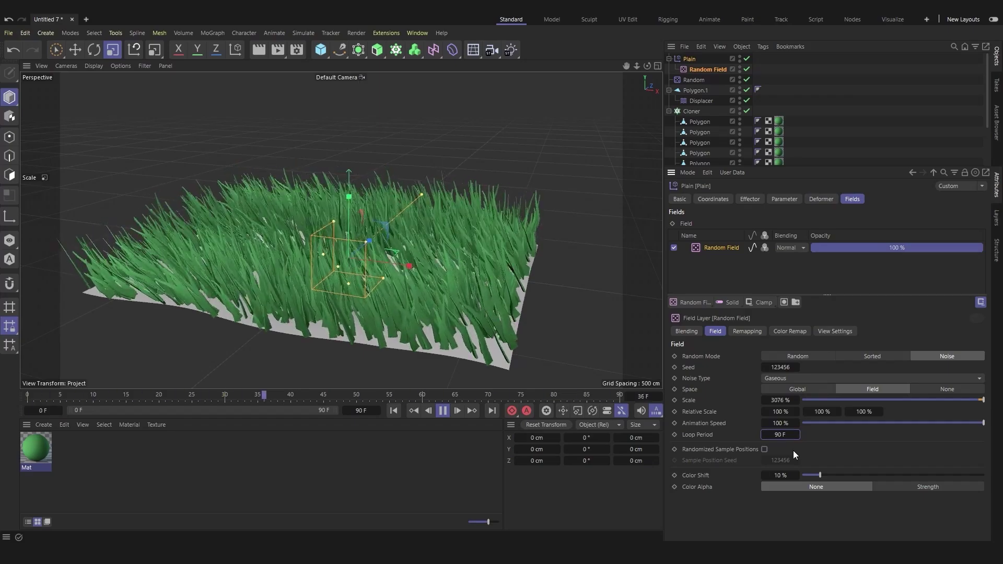
{"action": "left_click", "coordinate": [586, 334]}
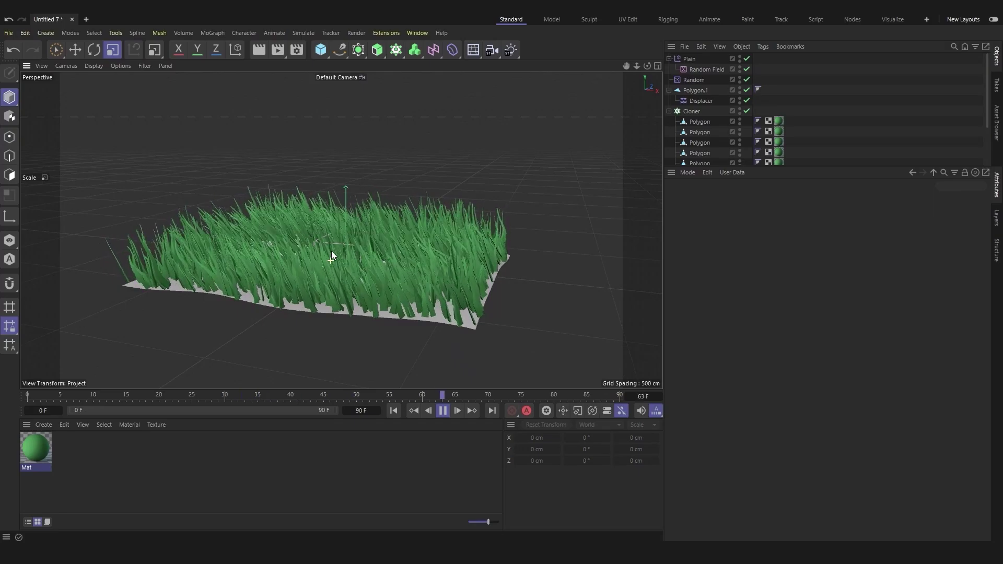
Step: Scale the Polygon.1 ground larger and adjust its Displacer
{"action": "left_click", "coordinate": [692, 91]}
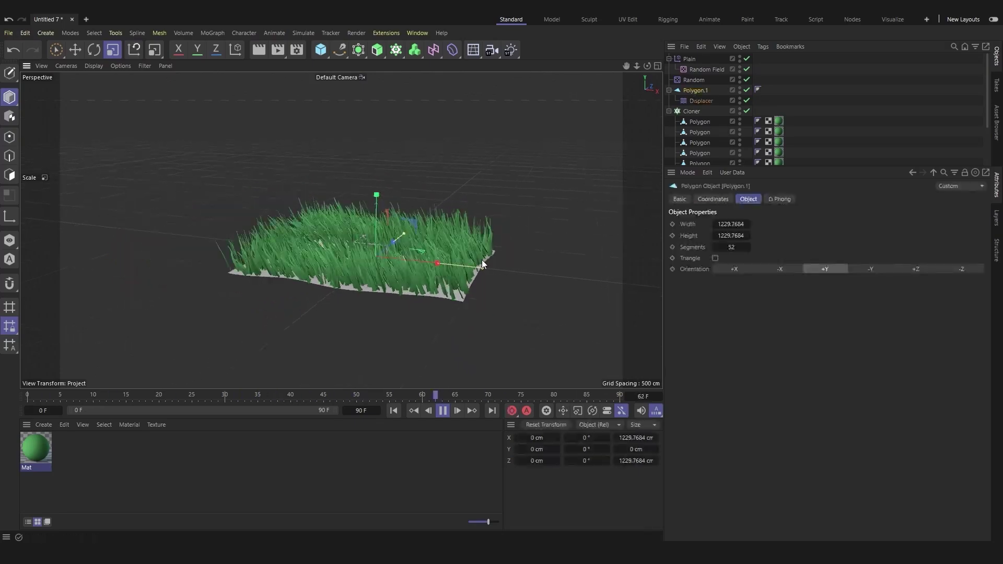
{"action": "left_click_drag", "start_coordinate": [482, 260], "coordinate": [542, 274]}
{"action": "left_click", "coordinate": [700, 101]}
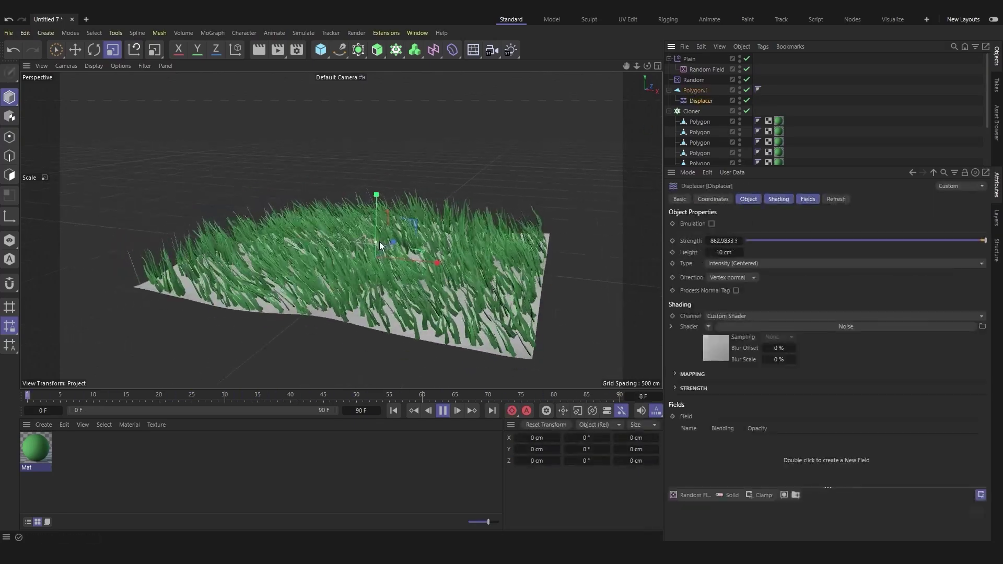
{"action": "left_click_drag", "start_coordinate": [379, 241], "coordinate": [376, 237]}
Step: Create a new material Mat.1 and apply it to the Polygon.1 ground
{"action": "double_click", "coordinate": [120, 465]}
{"action": "left_click_drag", "start_coordinate": [30, 448], "coordinate": [695, 90]}
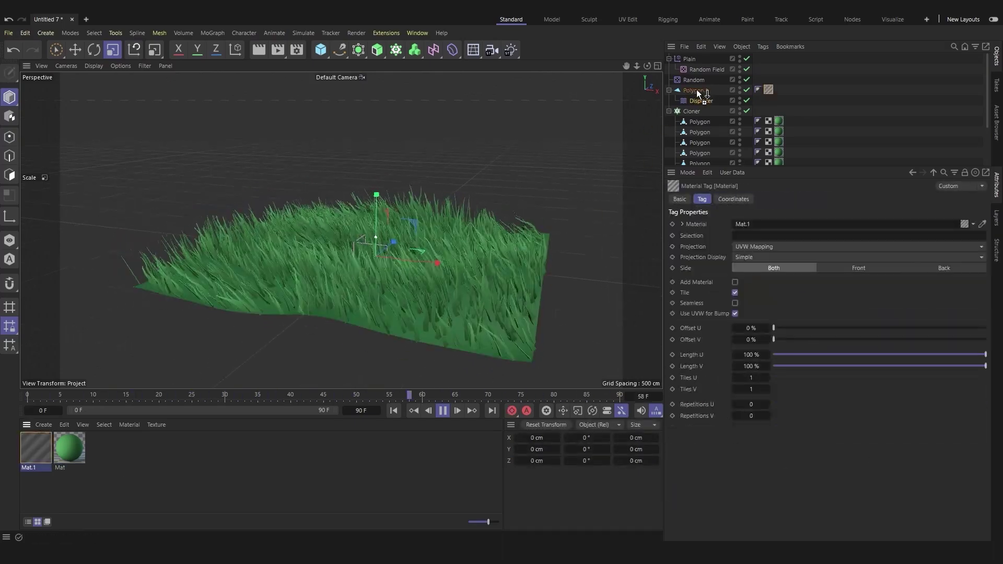
{"action": "left_click", "coordinate": [381, 283]}
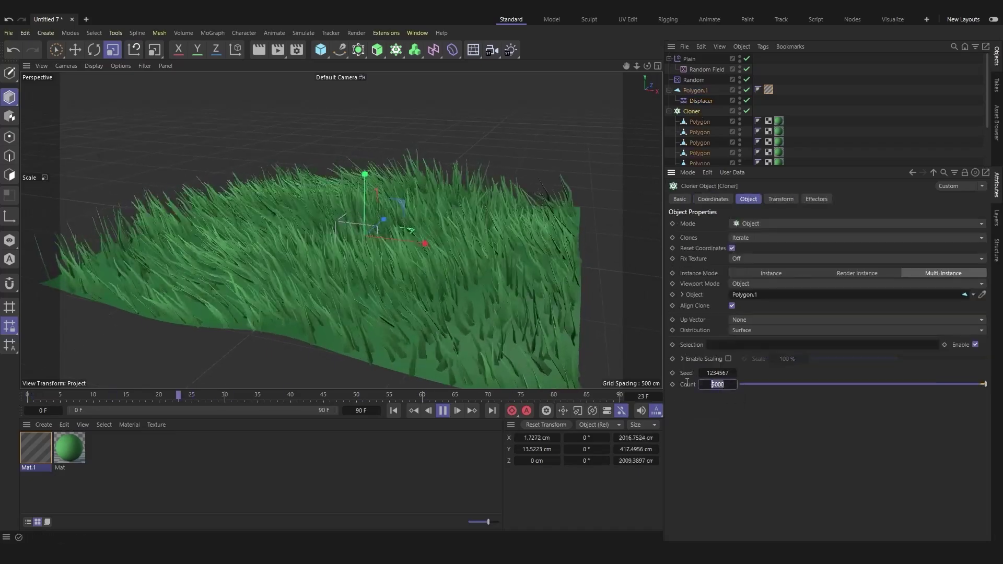
{"action": "left_click", "coordinate": [377, 242]}
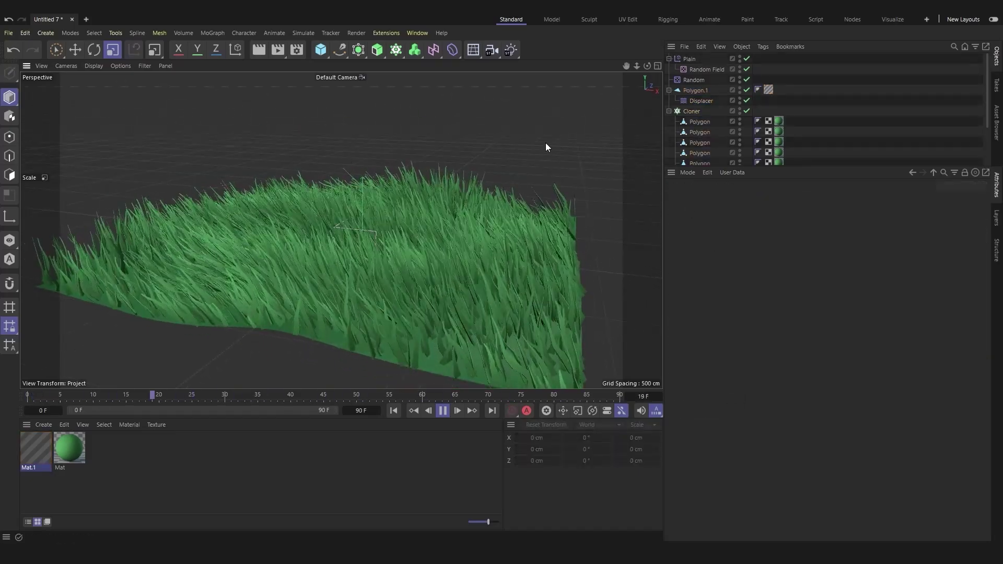